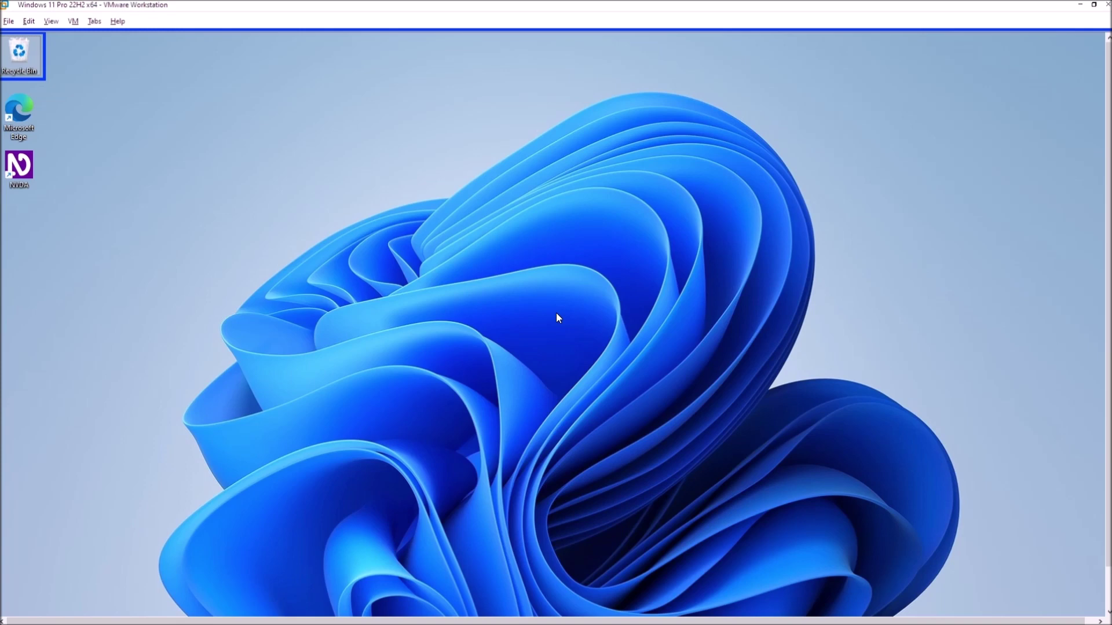
Search the system for "langu" and open the language and keyboard options.
{"action": "key", "text": "super"}
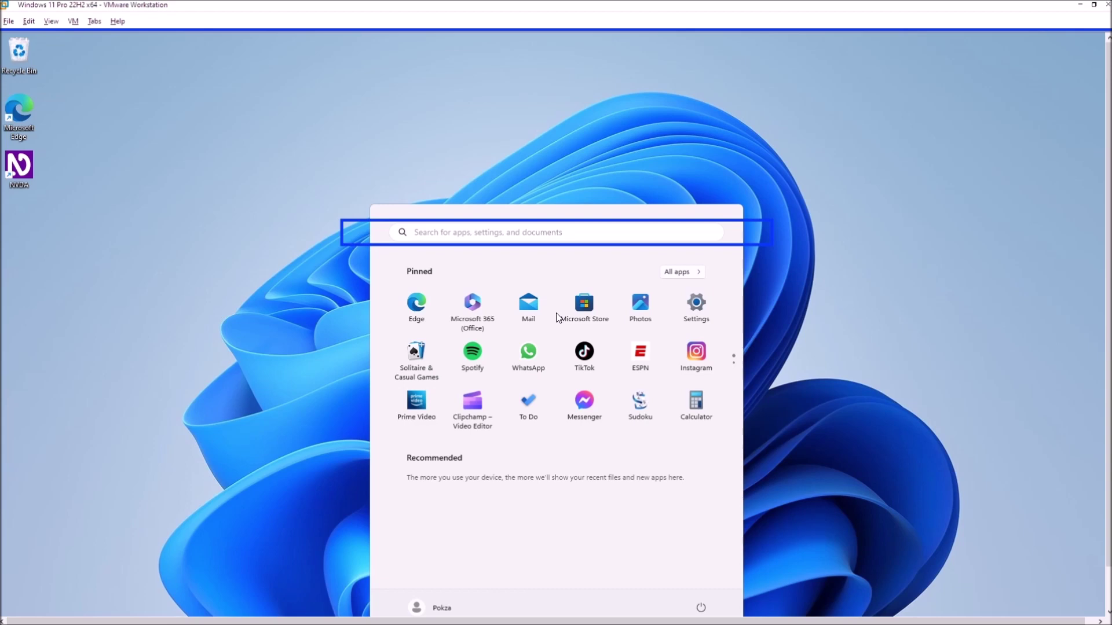
{"action": "type", "text": "la"}
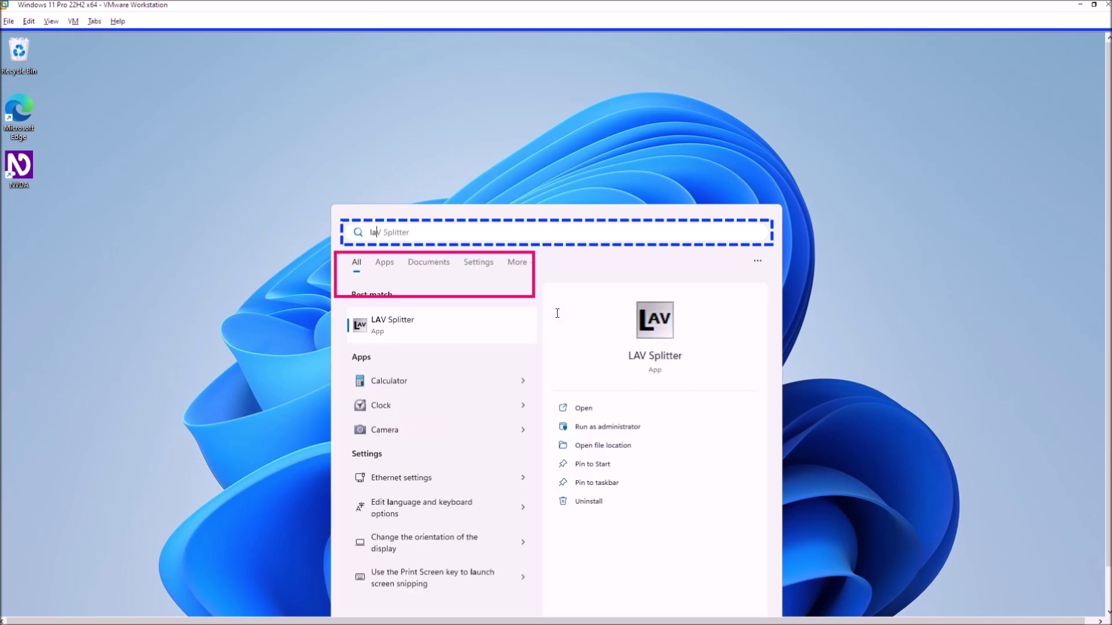
{"action": "type", "text": "ng"}
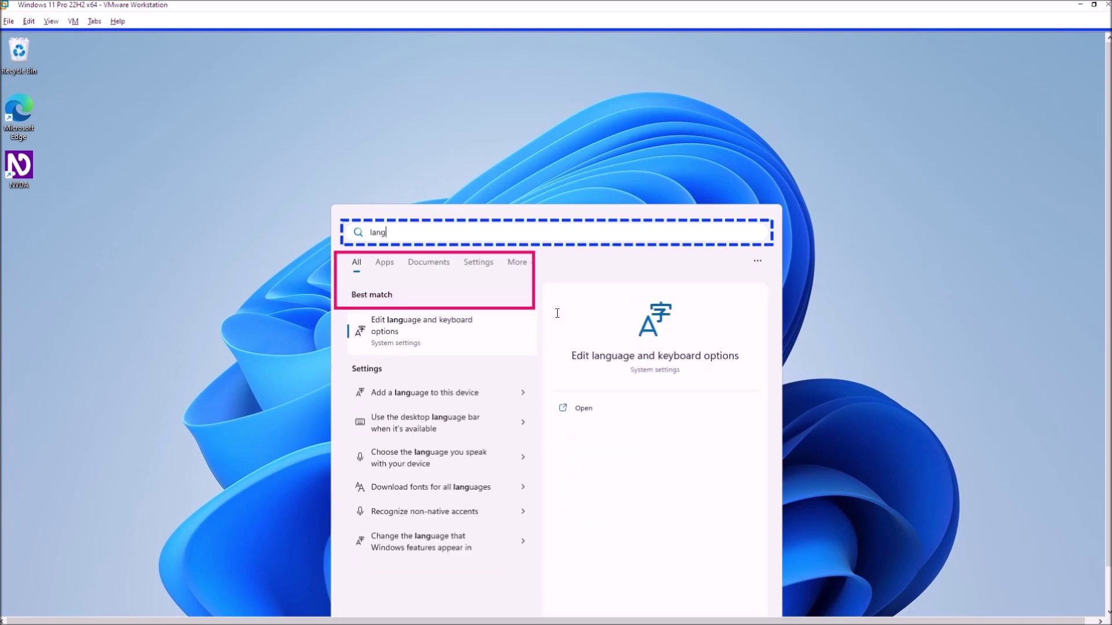
{"action": "type", "text": "u"}
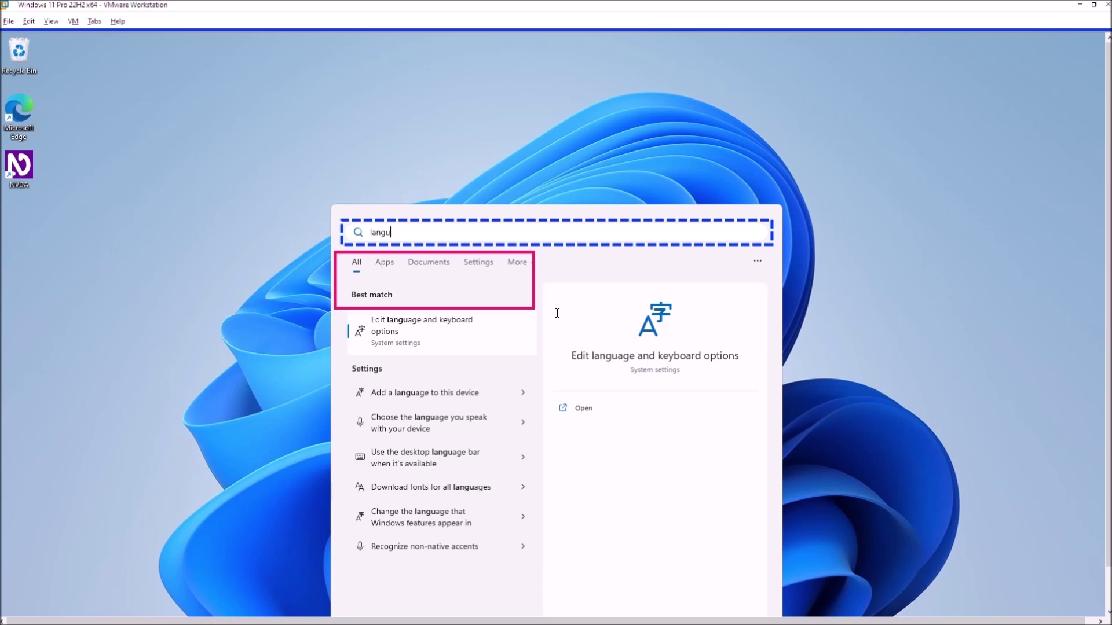
{"action": "key", "text": "Return"}
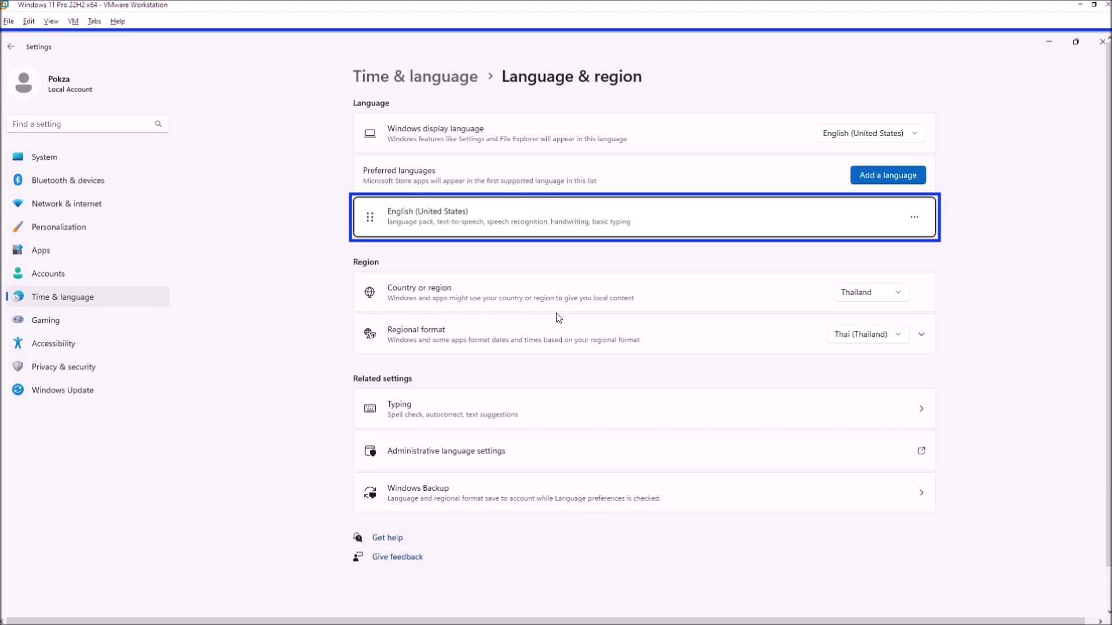
Start adding a preferred language, search for "thai", and choose Thai as the language to install.
{"action": "key", "text": "shift+Tab"}
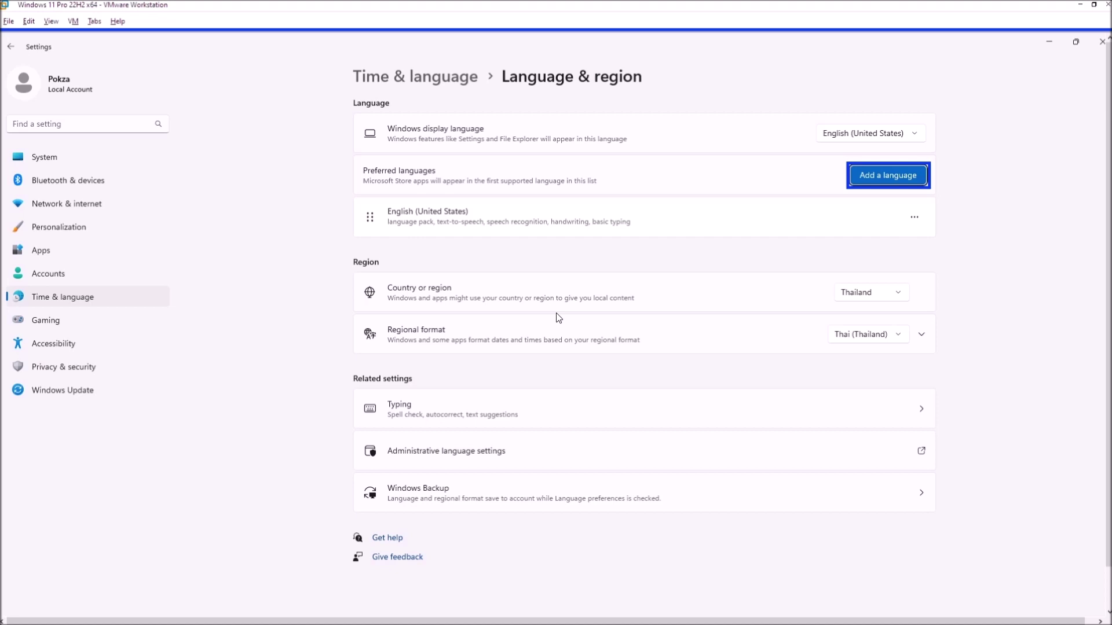
{"action": "key", "text": "Return"}
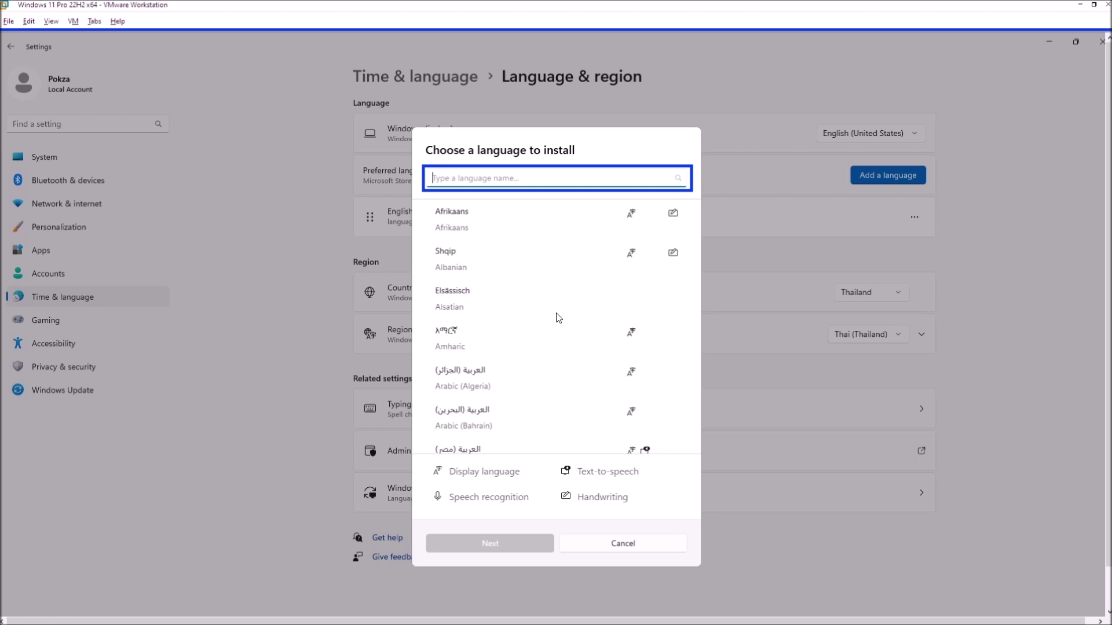
{"action": "type", "text": "thai"}
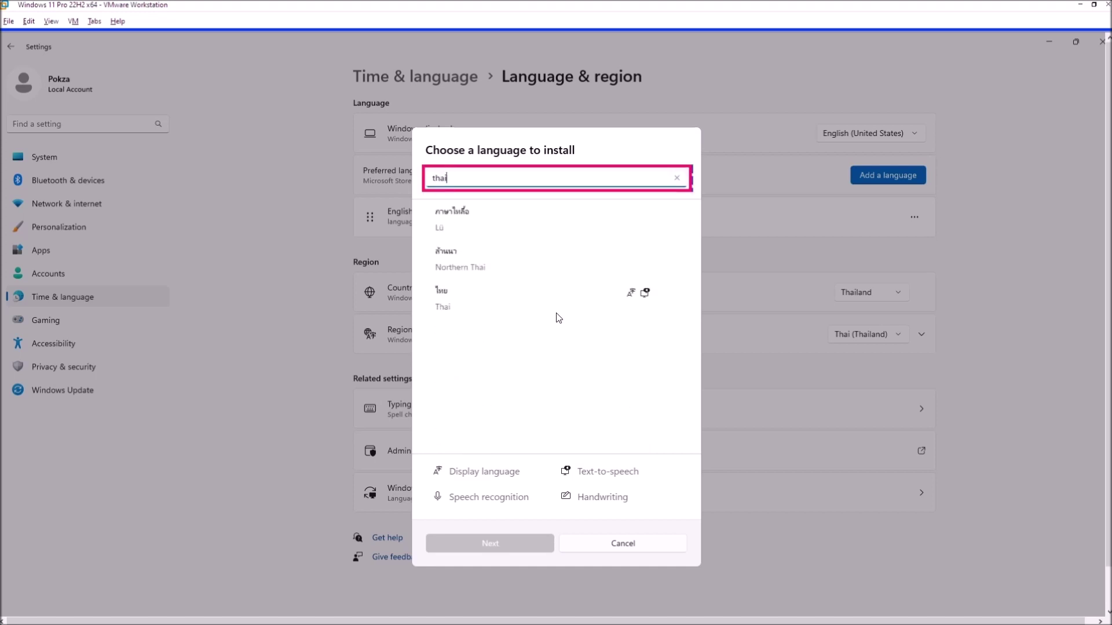
{"action": "key", "text": "Tab"}
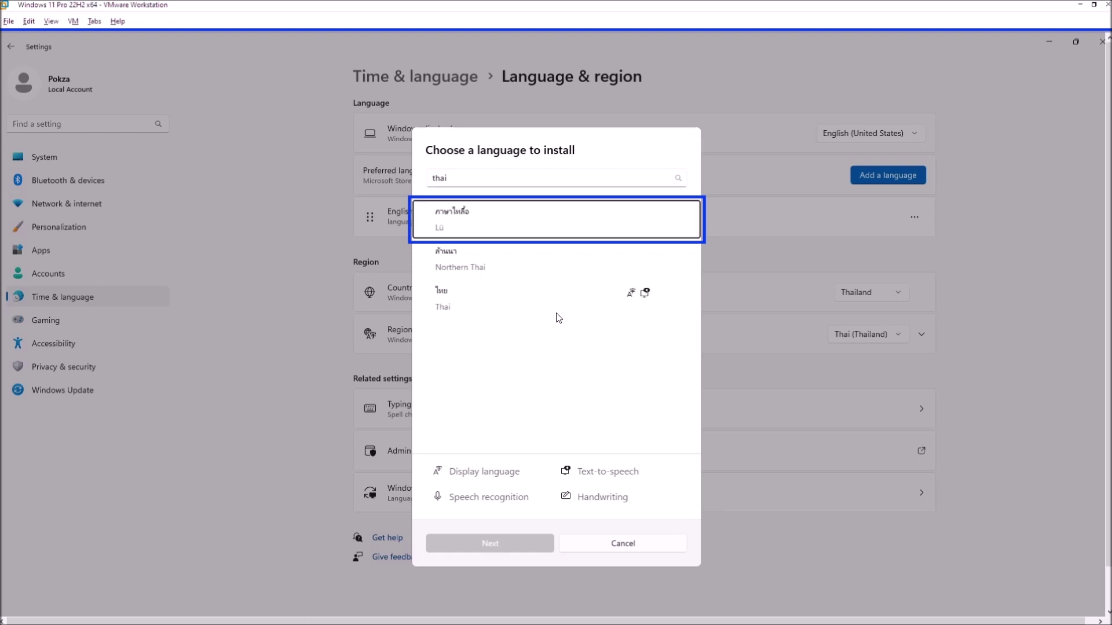
{"action": "key", "text": "Down"}
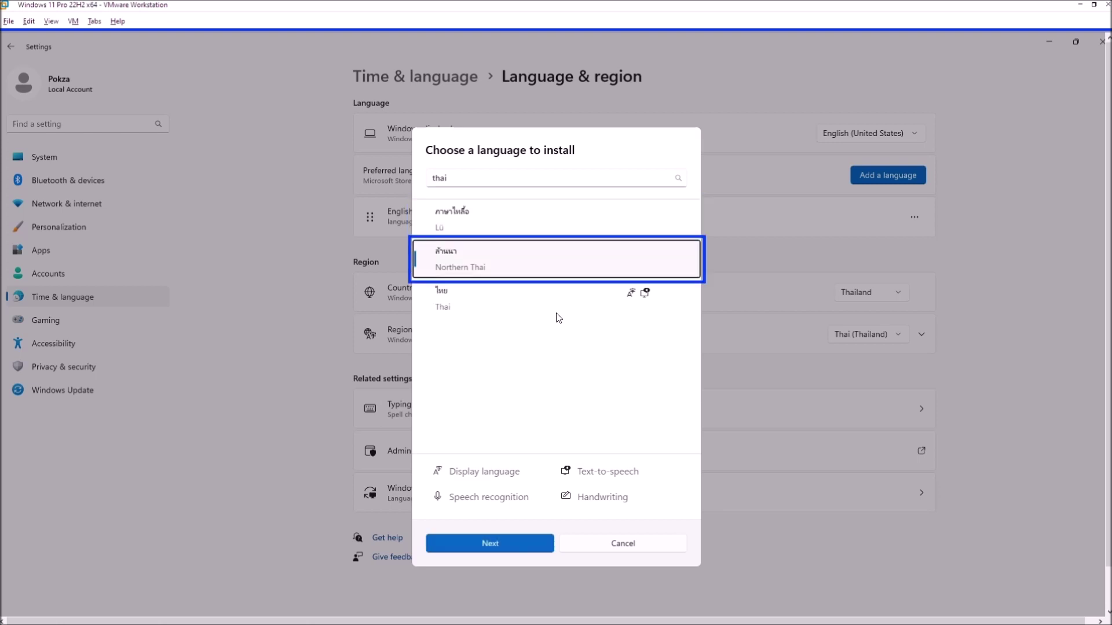
{"action": "key", "text": "Down"}
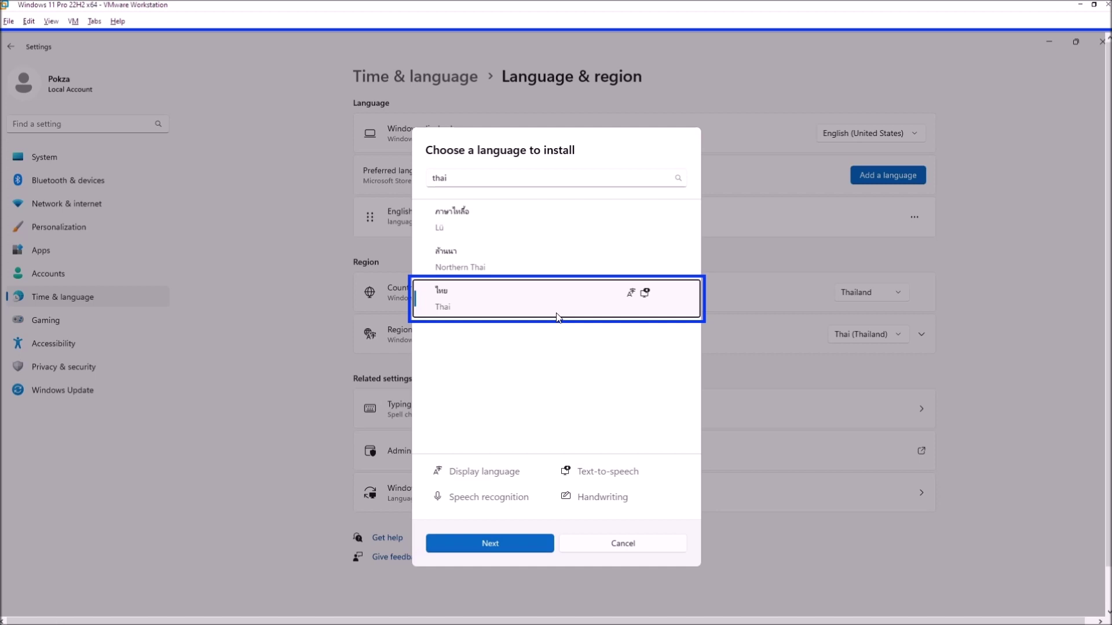
{"action": "key", "text": "Tab"}
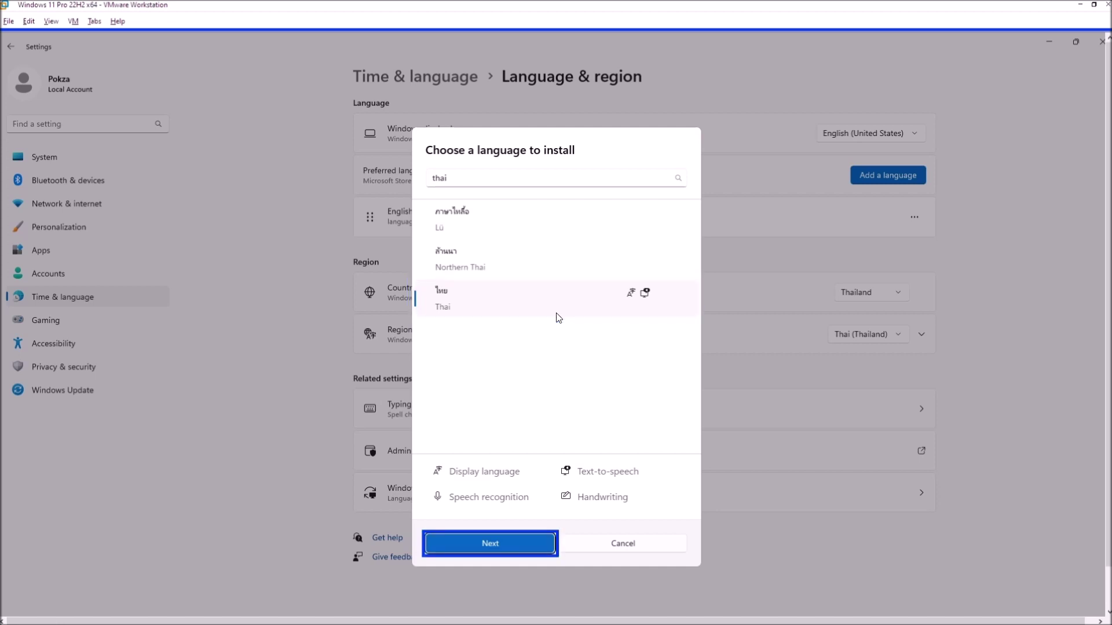
{"action": "key", "text": "Return"}
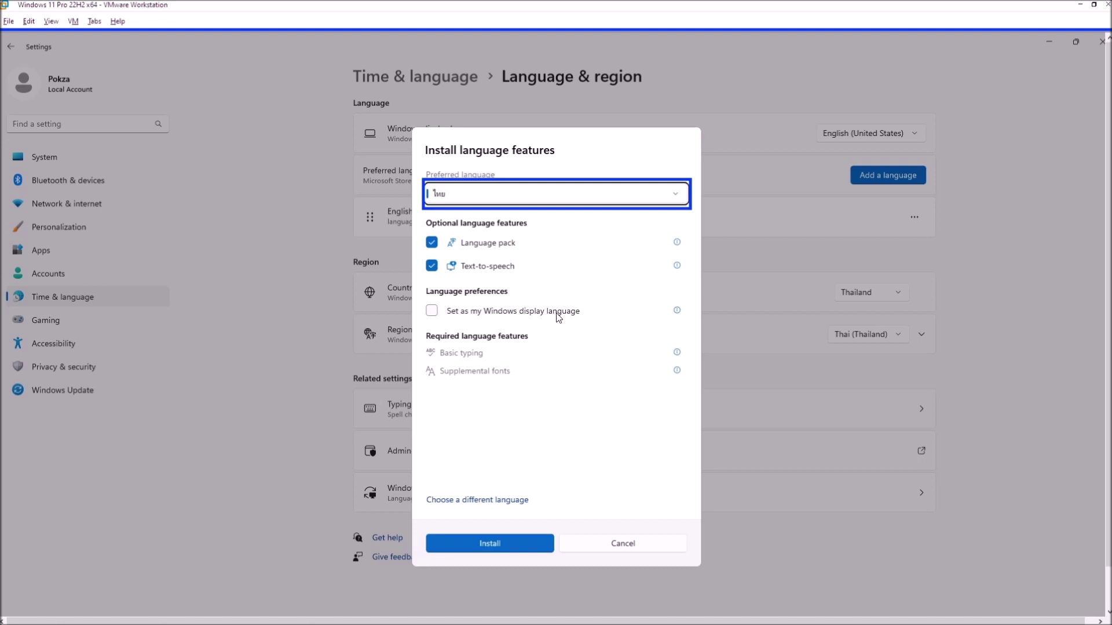
Exclude the optional language pack and install Thai with text-to-speech, without making it the Windows display language.
{"action": "key", "text": "Tab"}
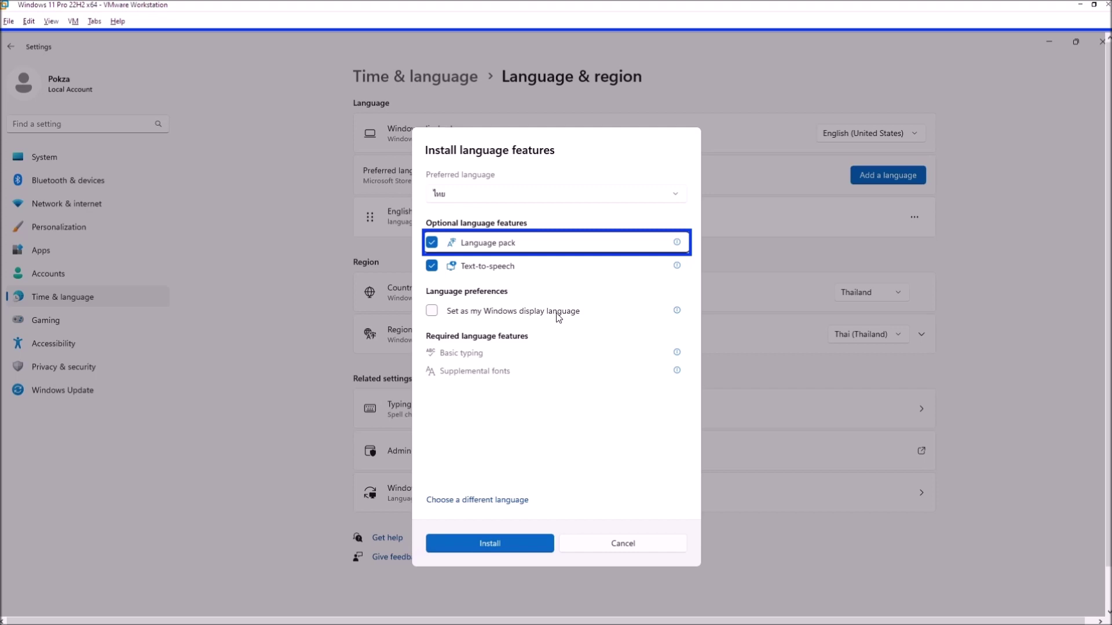
{"action": "key", "text": "space"}
{"action": "key", "text": "Tab"}
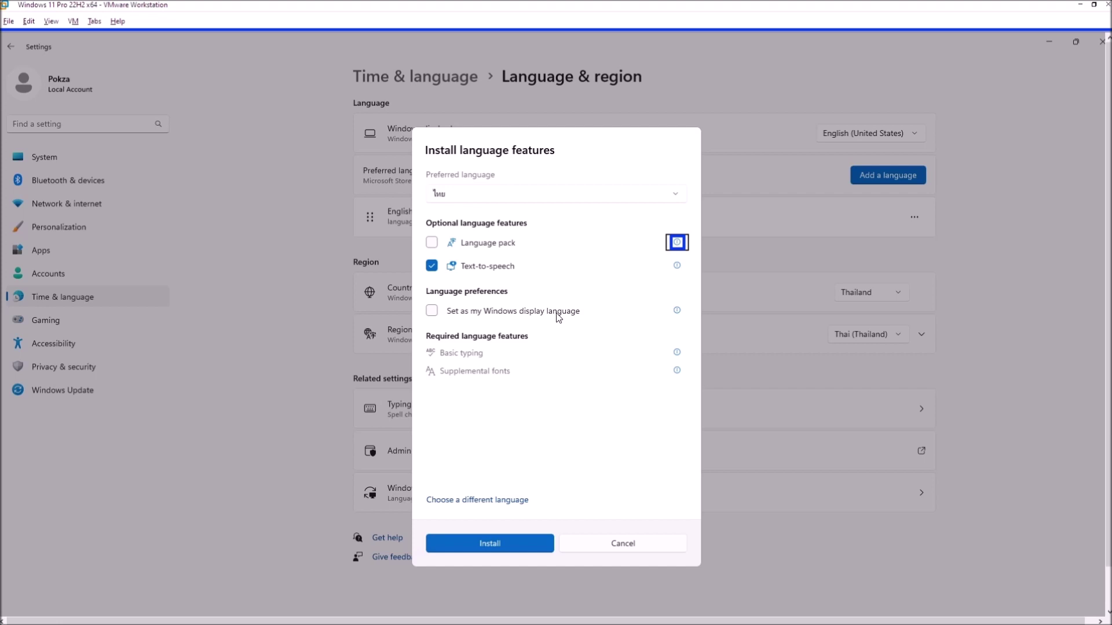
{"action": "key", "text": "Down"}
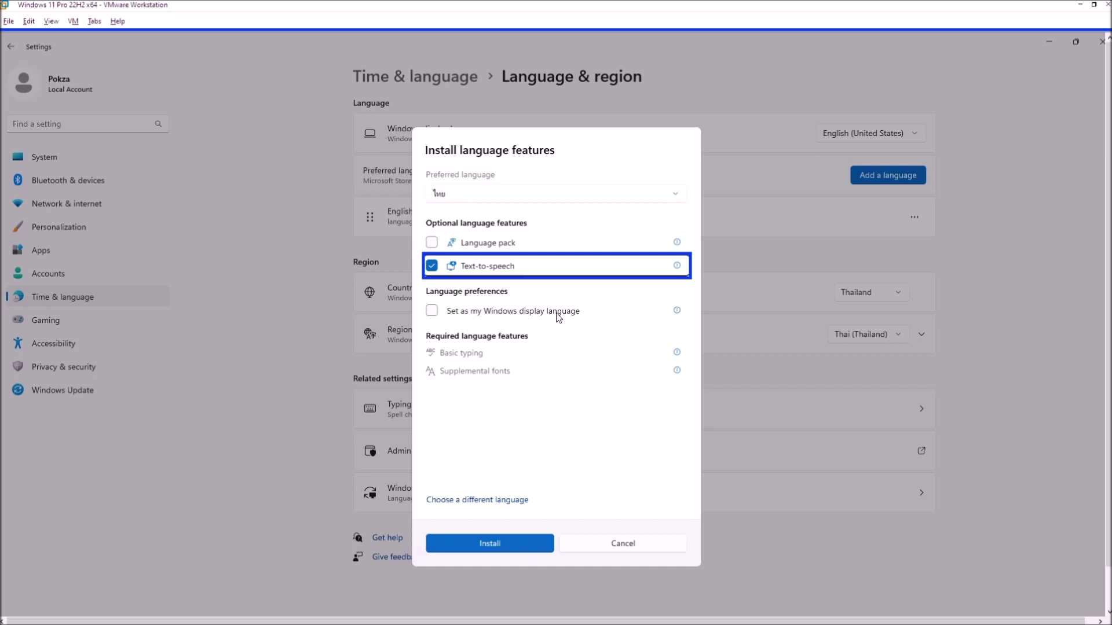
{"action": "key", "text": "Tab"}
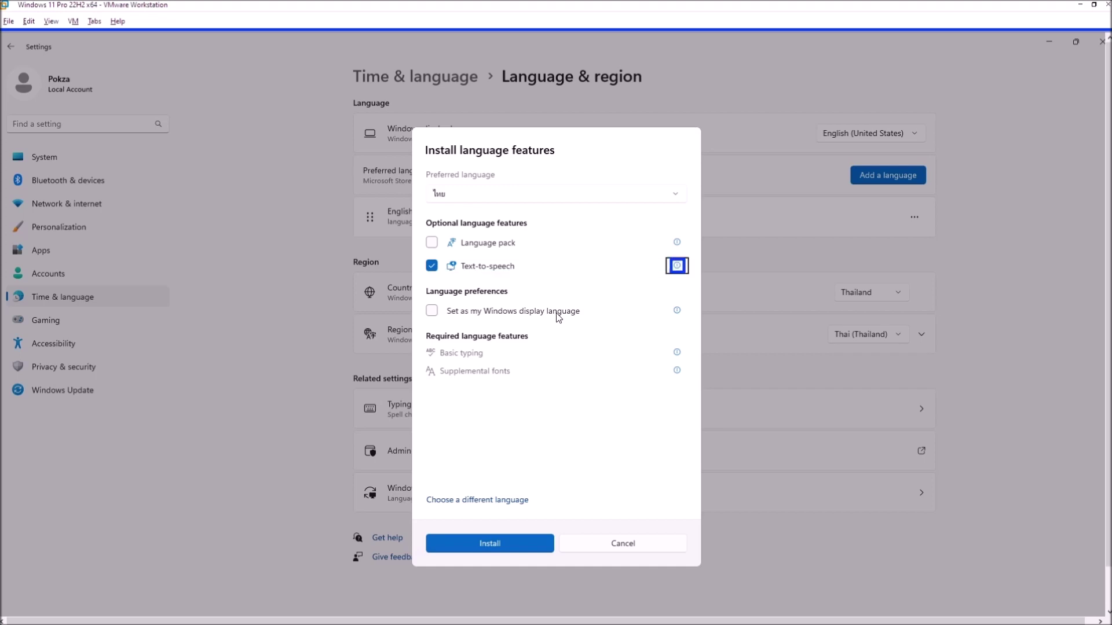
{"action": "key", "text": "Tab"}
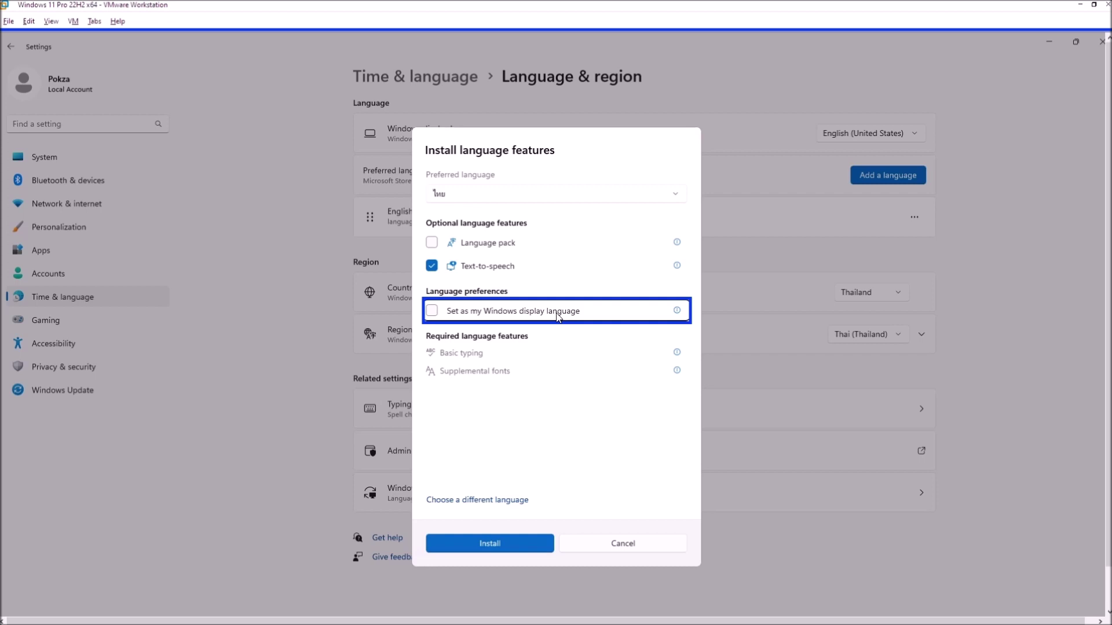
{"action": "key", "text": "Tab"}
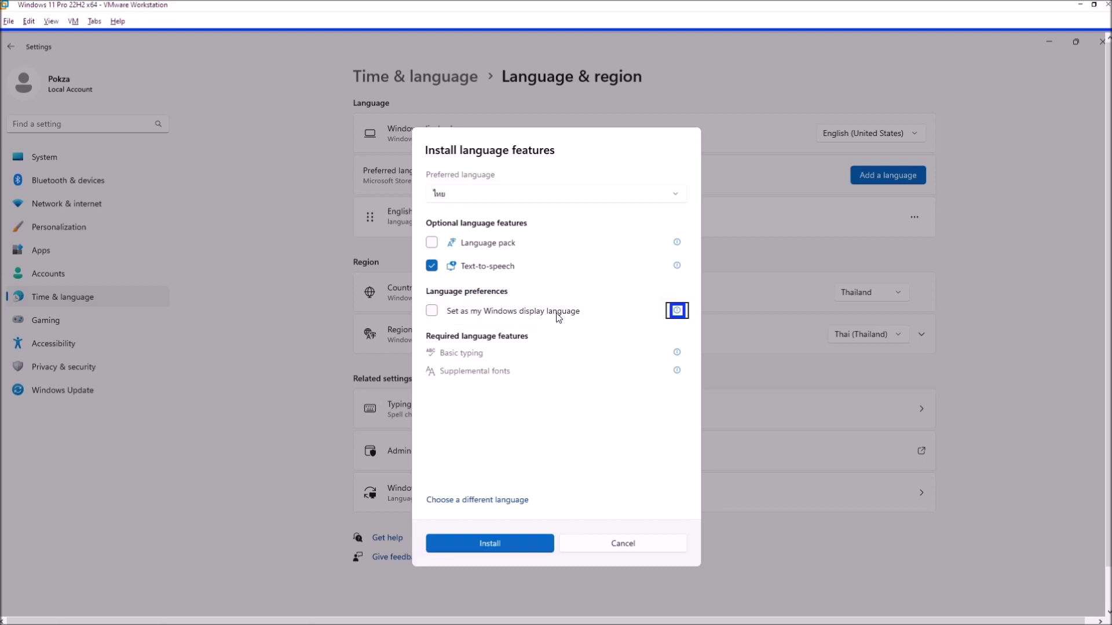
{"action": "key", "text": "Tab"}
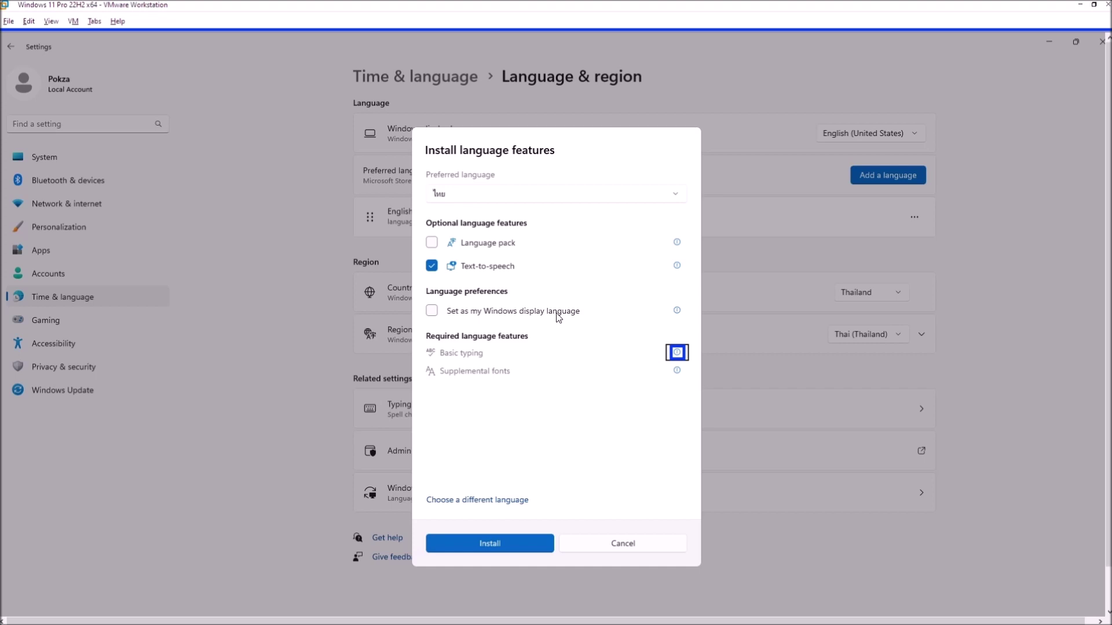
{"action": "key", "text": "Tab"}
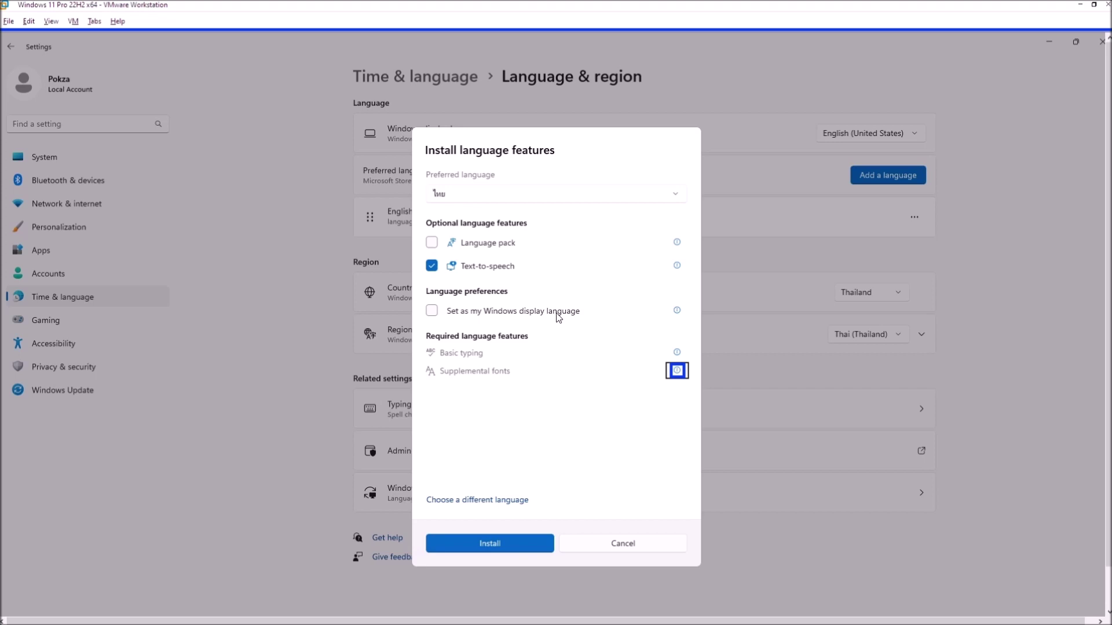
{"action": "key", "text": "Tab"}
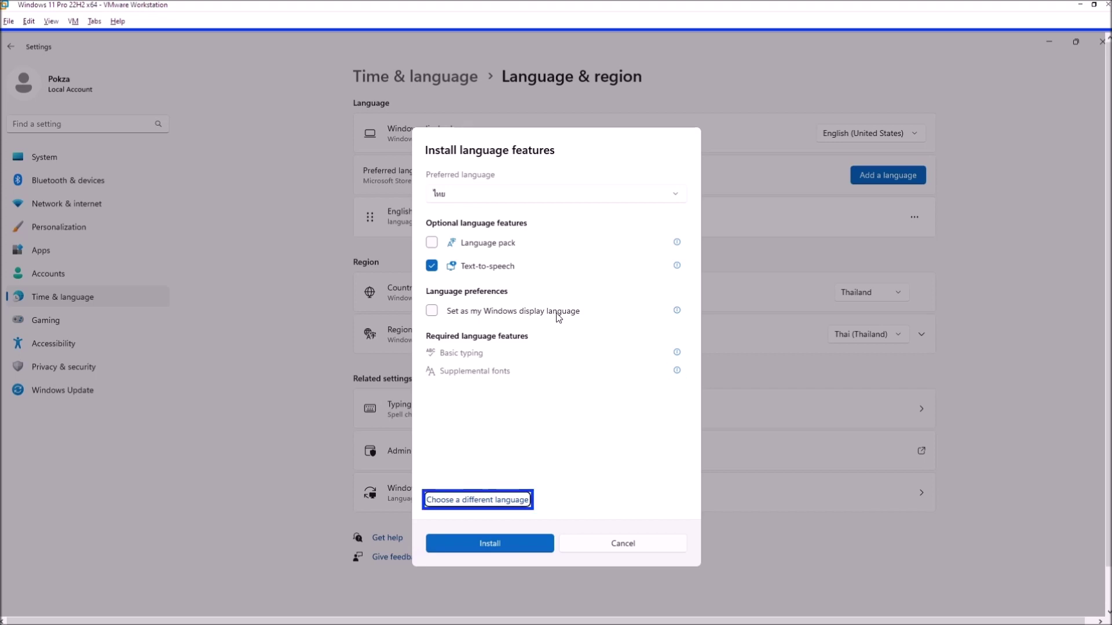
{"action": "key", "text": "Tab"}
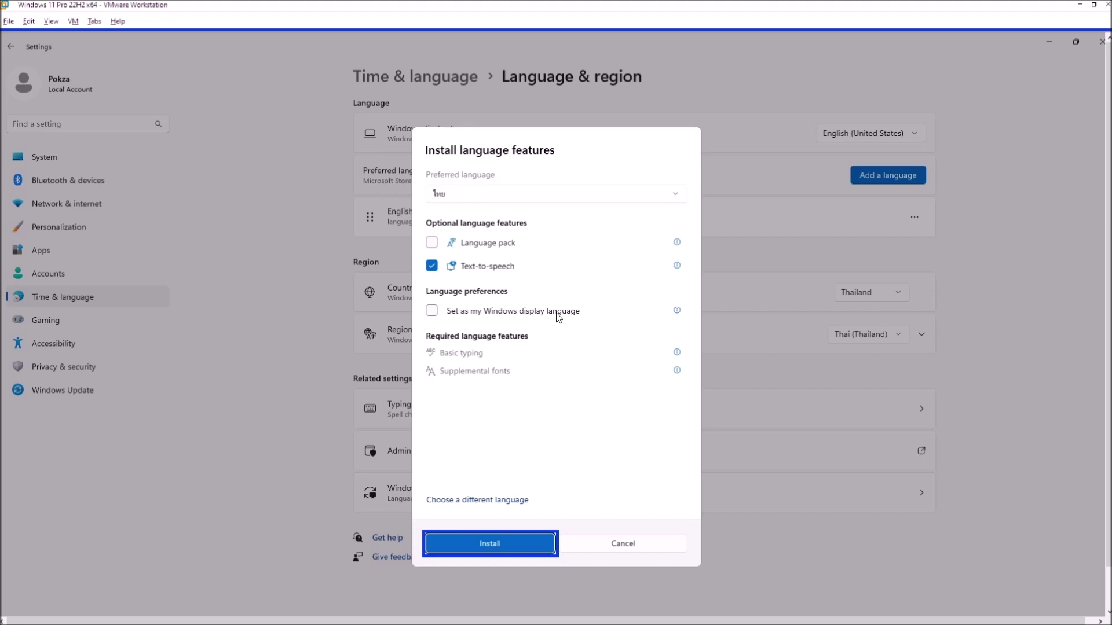
{"action": "key", "text": "Return"}
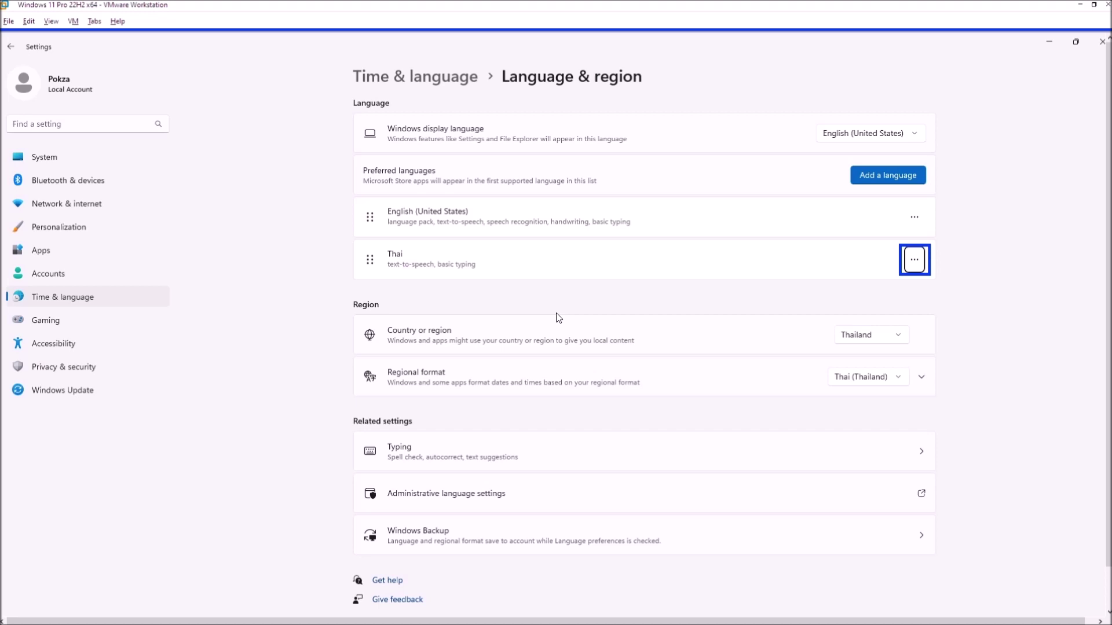
Open the Typing settings related to language and region.
{"action": "key", "text": "shift+Tab"}
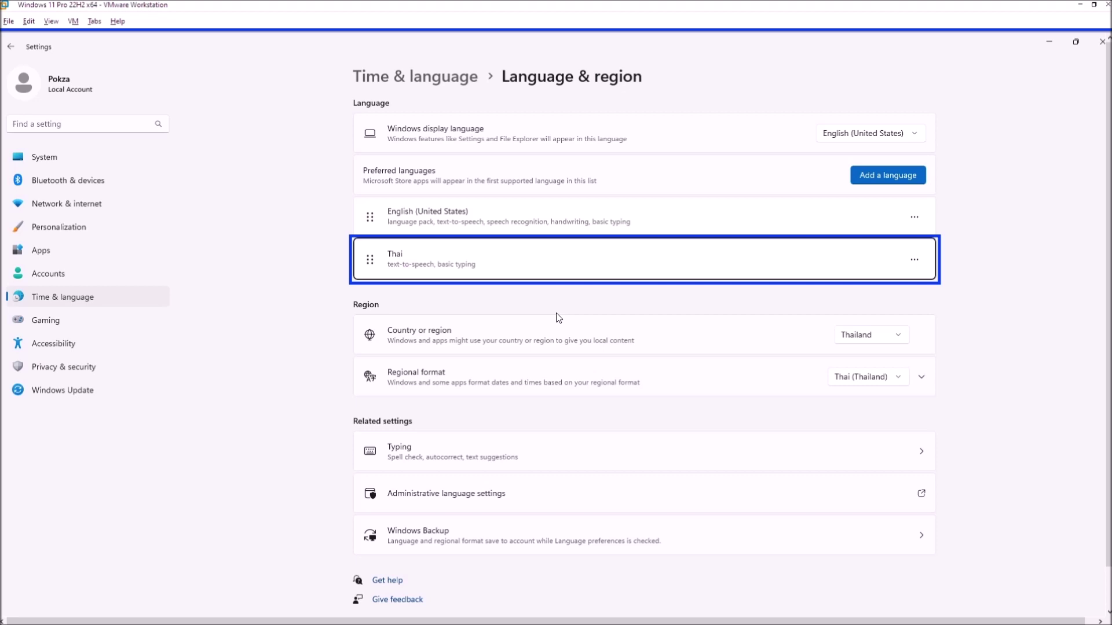
{"action": "key", "text": "Tab"}
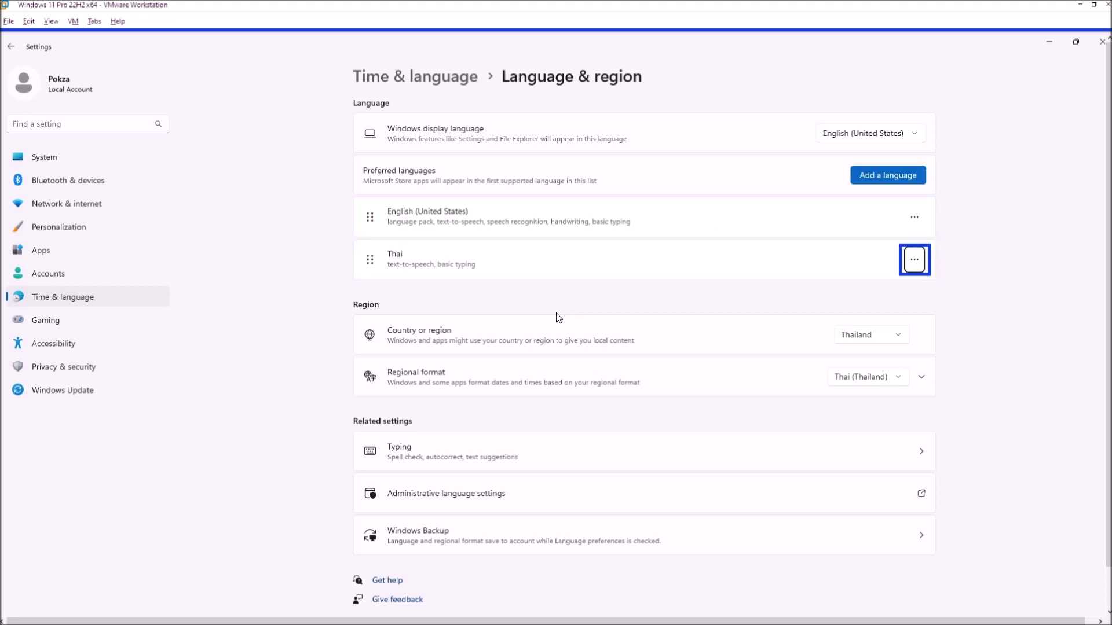
{"action": "key", "text": "Tab"}
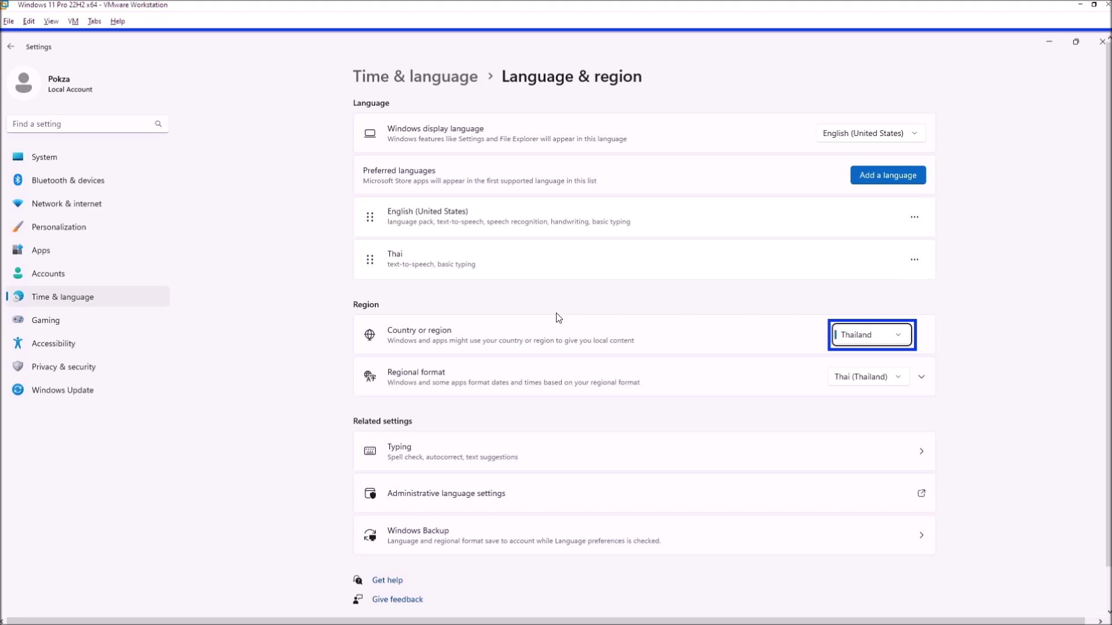
{"action": "key", "text": "Tab"}
{"action": "key", "text": "Tab"}
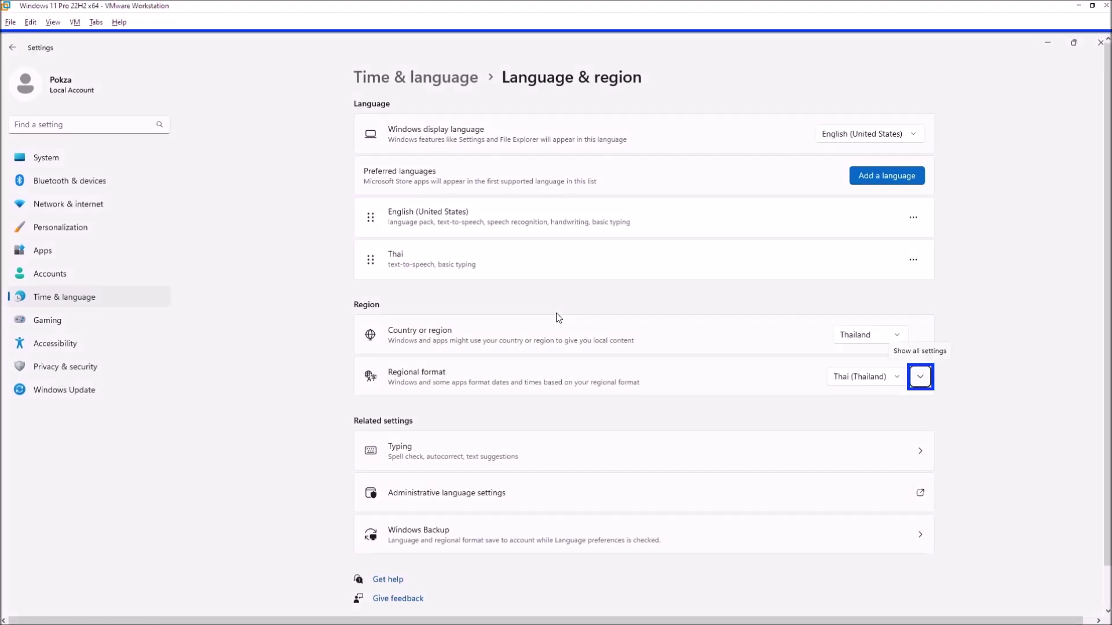
{"action": "key", "text": "Tab"}
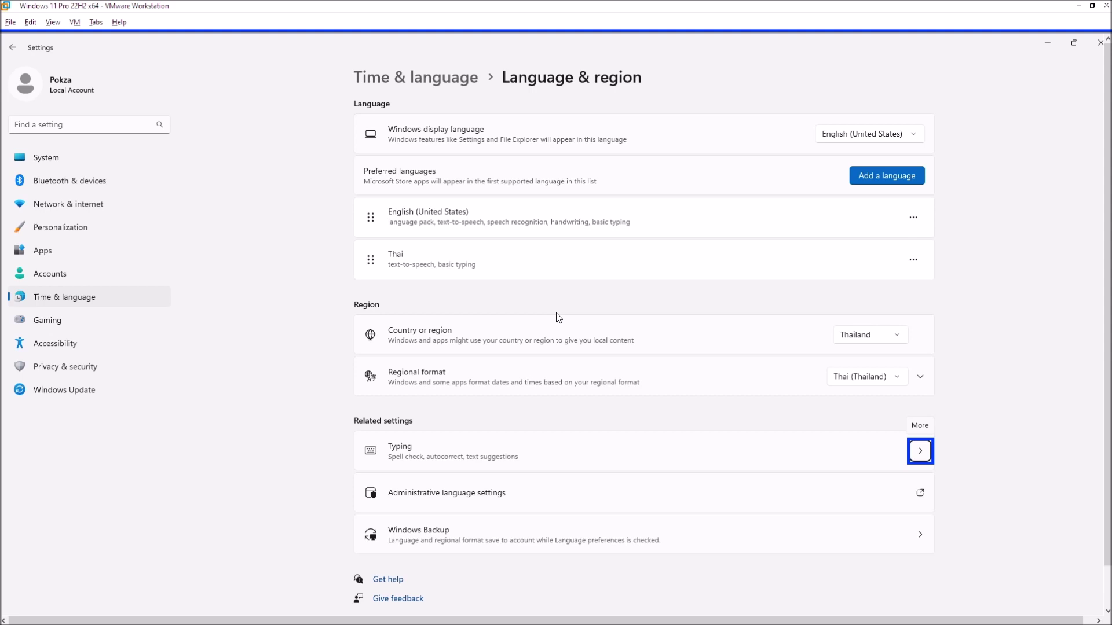
{"action": "key", "text": "Return"}
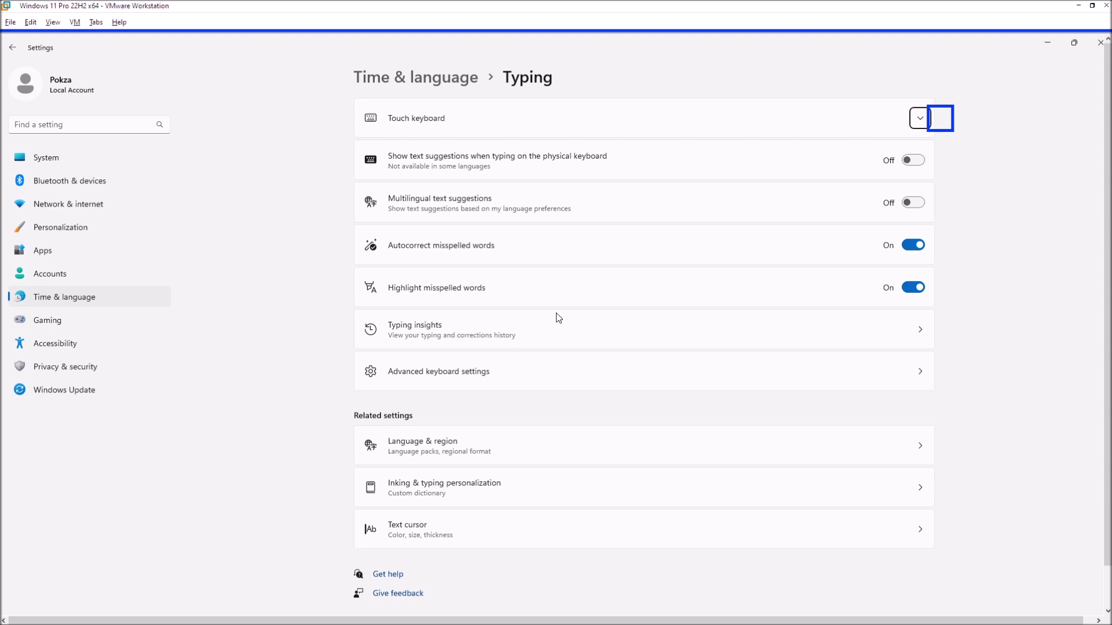
Open the advanced keyboard settings from the Typing page.
{"action": "key", "text": "Tab"}
{"action": "key", "text": "Tab"}
{"action": "key", "text": "Tab"}
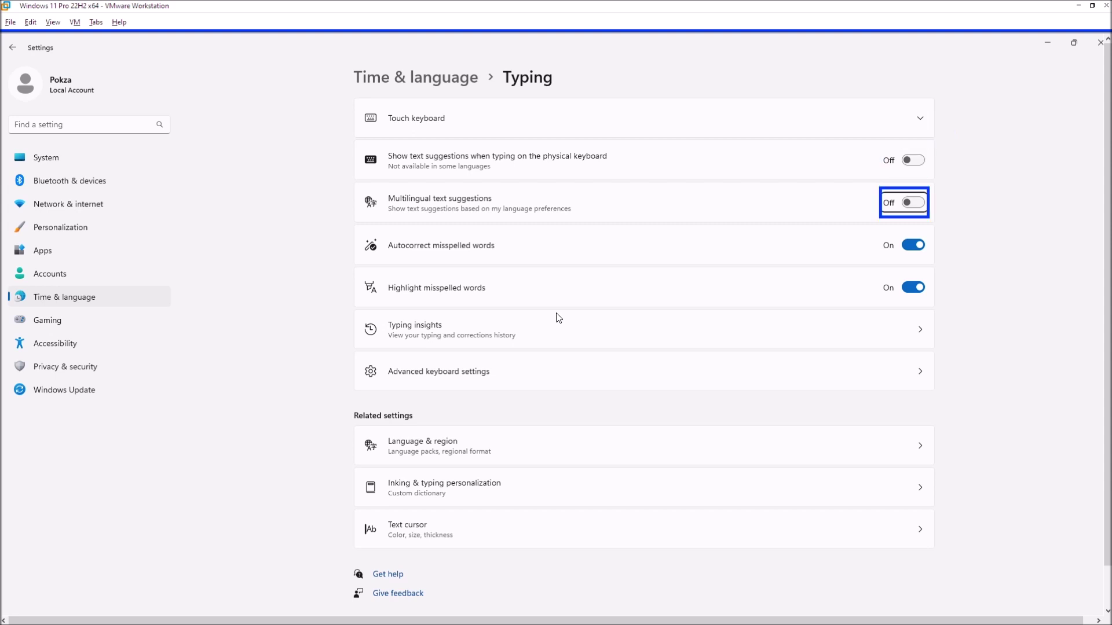
{"action": "key", "text": "Tab"}
{"action": "key", "text": "Tab"}
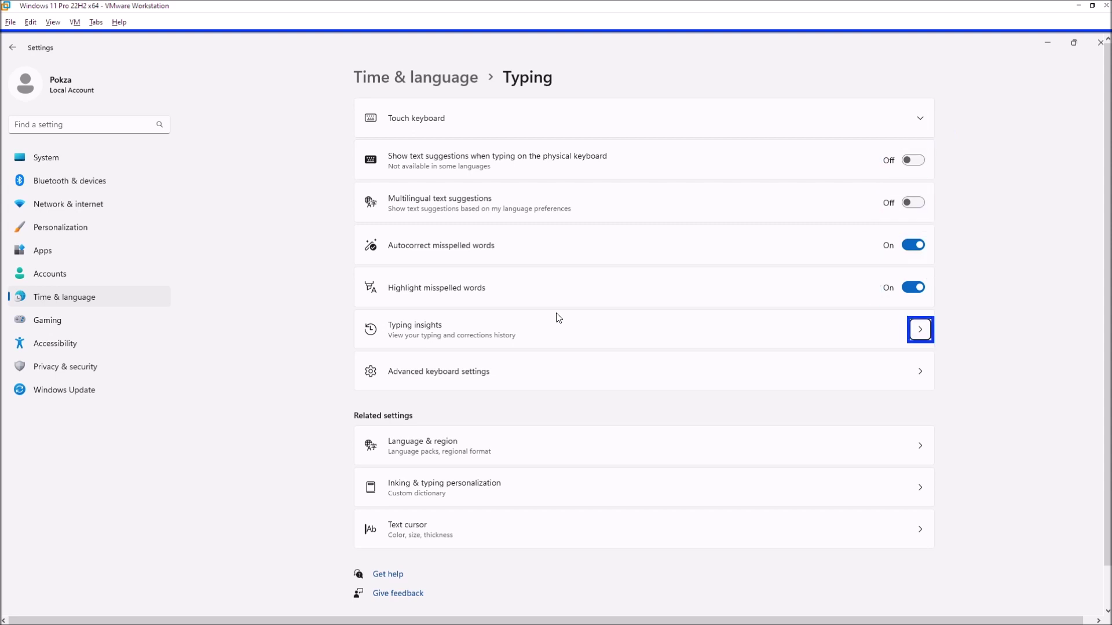
{"action": "key", "text": "Tab"}
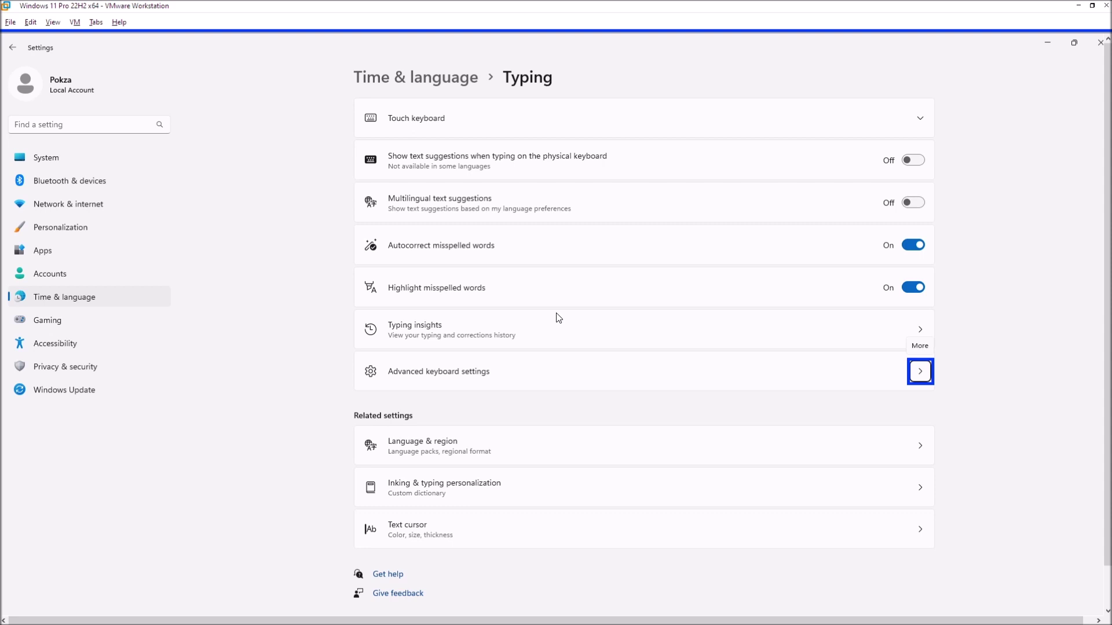
{"action": "key", "text": "Return"}
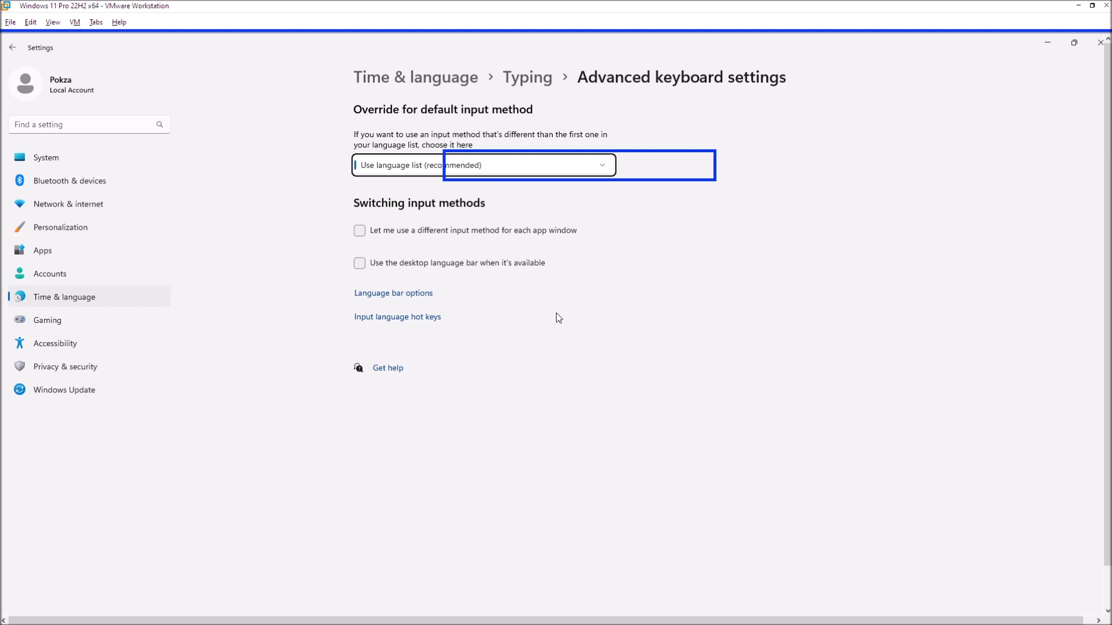
Set the override for the default input method to English (United States) - US.
{"action": "key", "text": "Down"}
{"action": "key", "text": "Down"}
{"action": "key", "text": "Up"}
{"action": "key", "text": "Tab"}
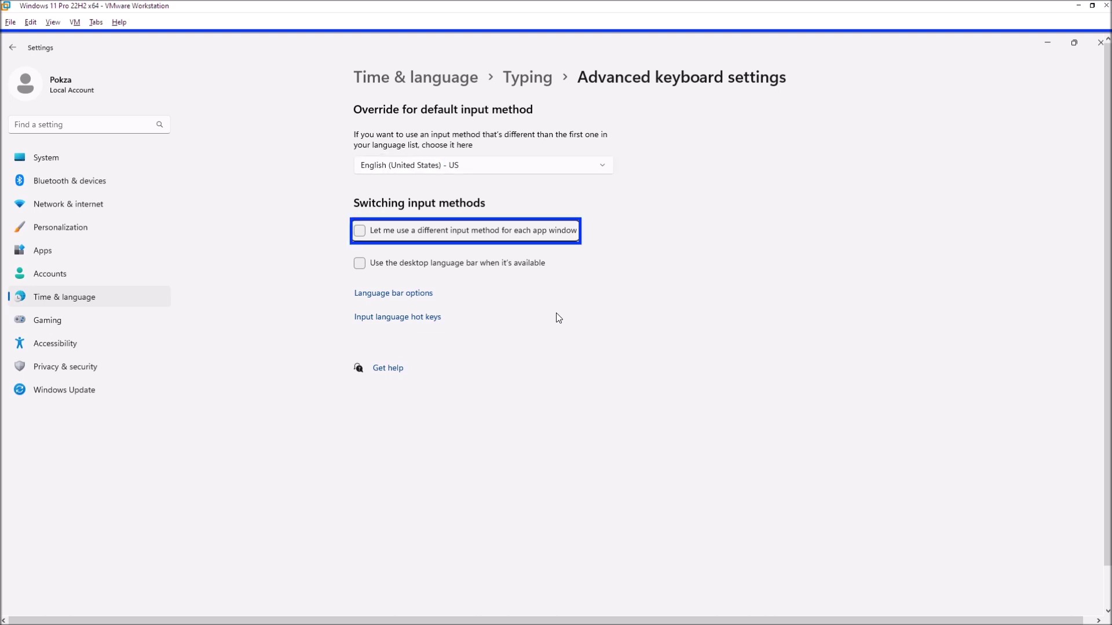
Open the input language hot keys from the advanced keyboard settings.
{"action": "key", "text": "Tab"}
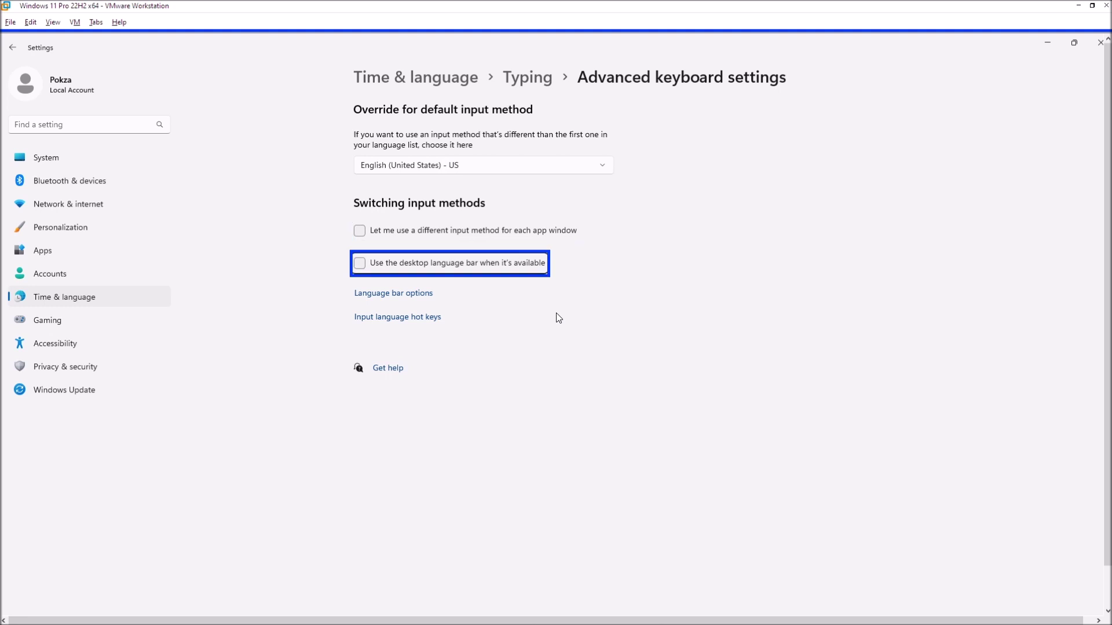
{"action": "key", "text": "Tab"}
{"action": "key", "text": "Tab"}
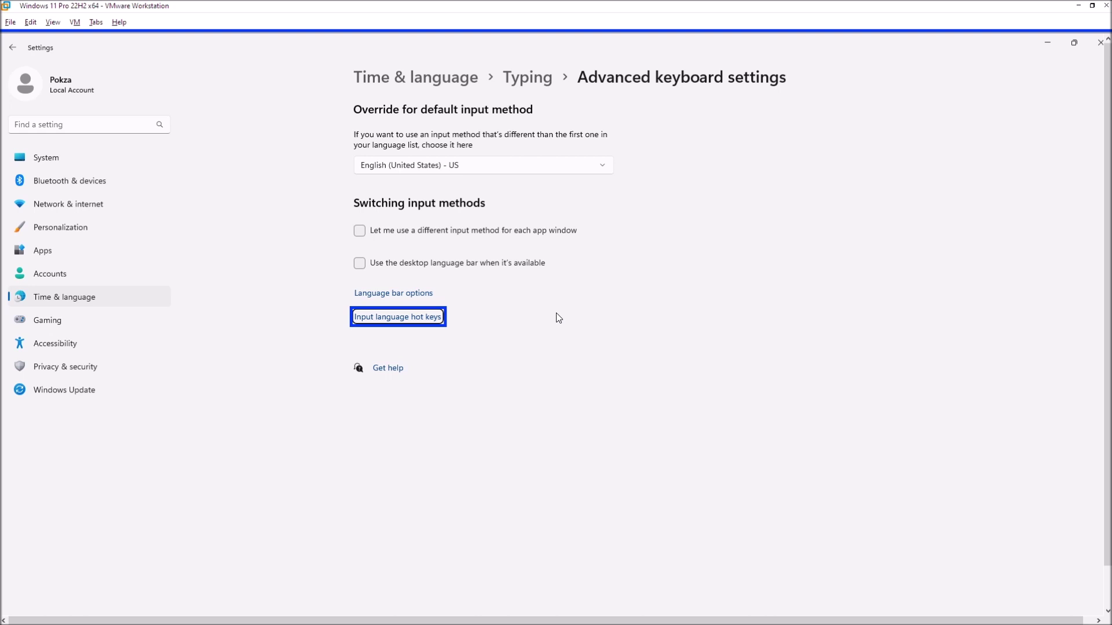
{"action": "key", "text": "Return"}
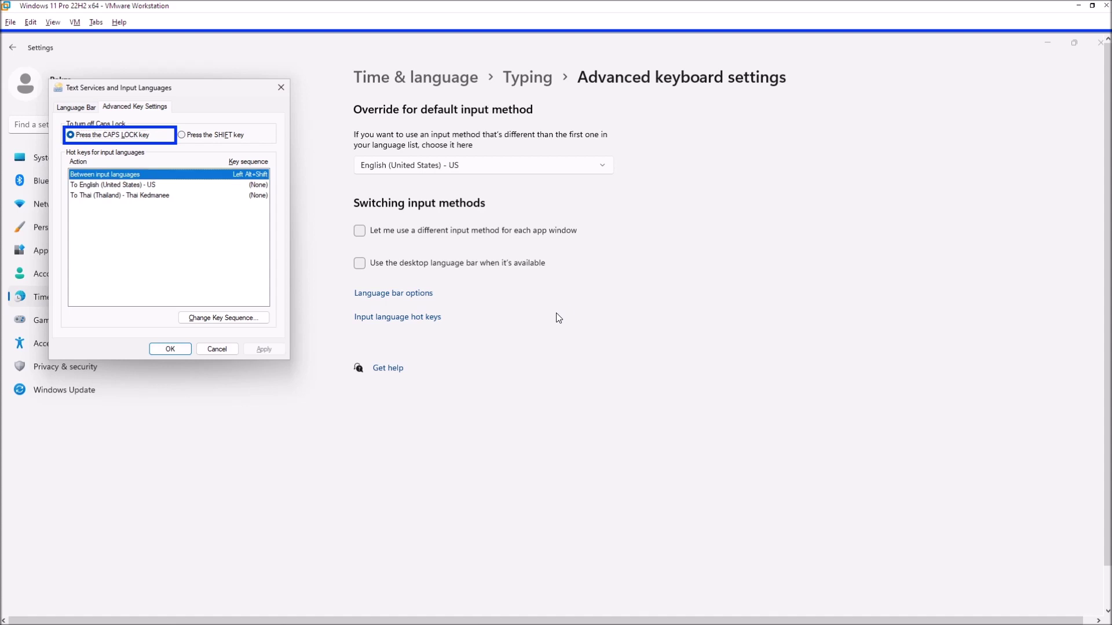
Change the key sequence for switching between input languages to Grave Accent (`).
{"action": "key", "text": "Tab"}
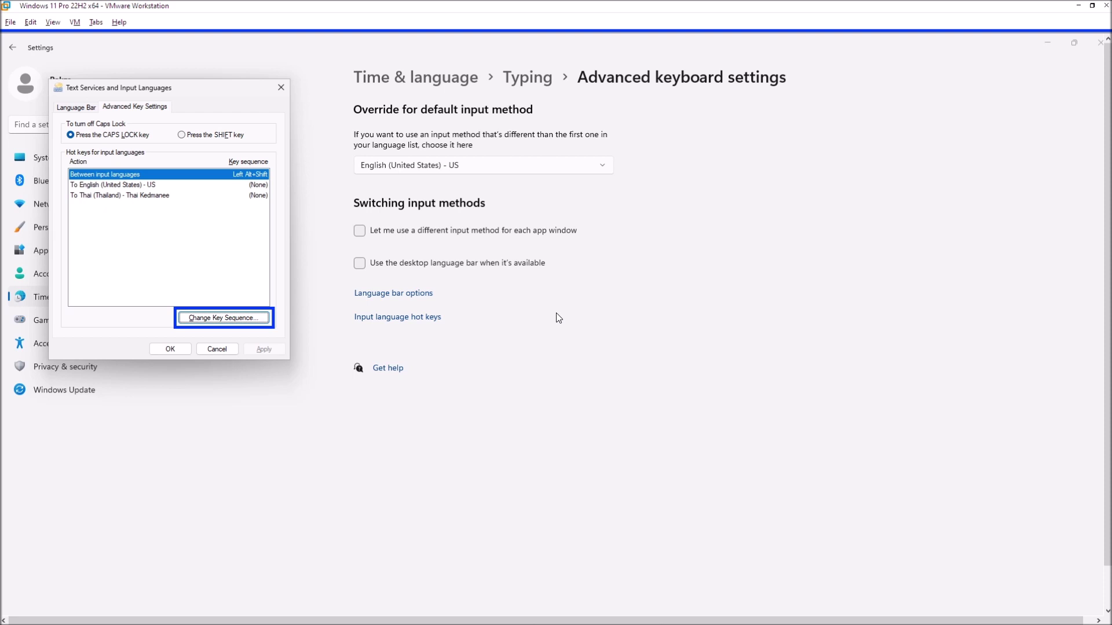
{"action": "key", "text": "Return"}
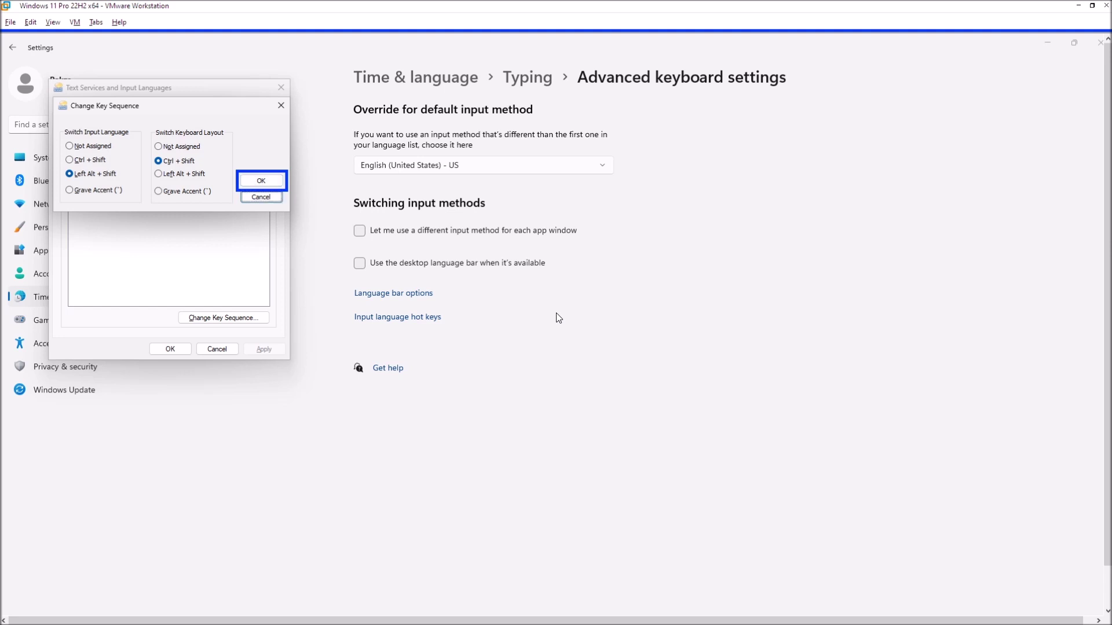
{"action": "key", "text": "Tab"}
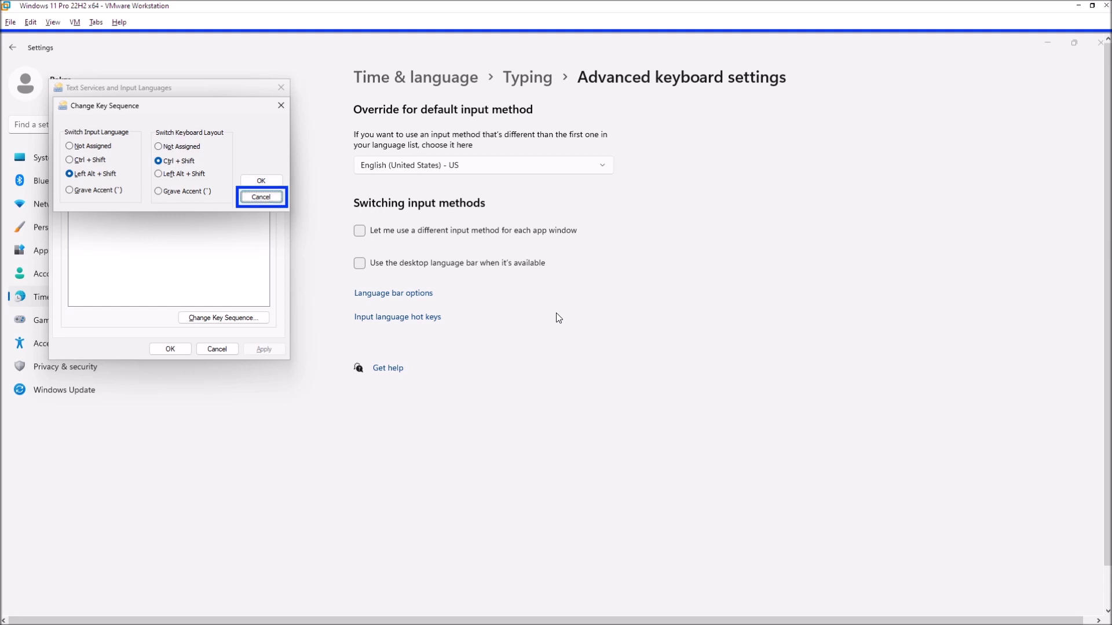
{"action": "key", "text": "alt+n"}
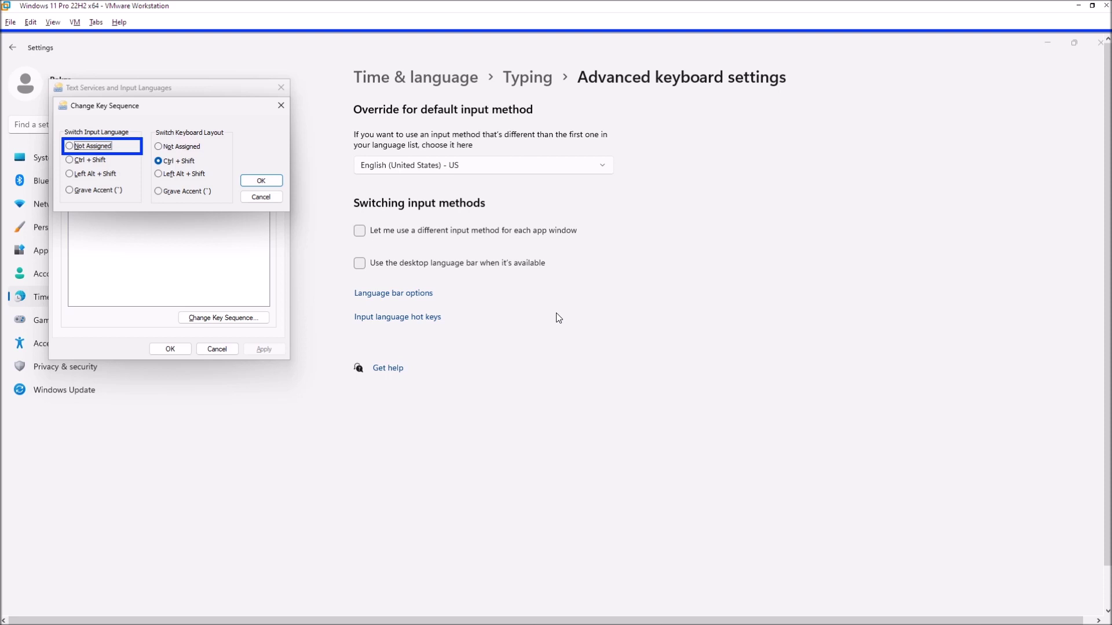
{"action": "key", "text": "Down"}
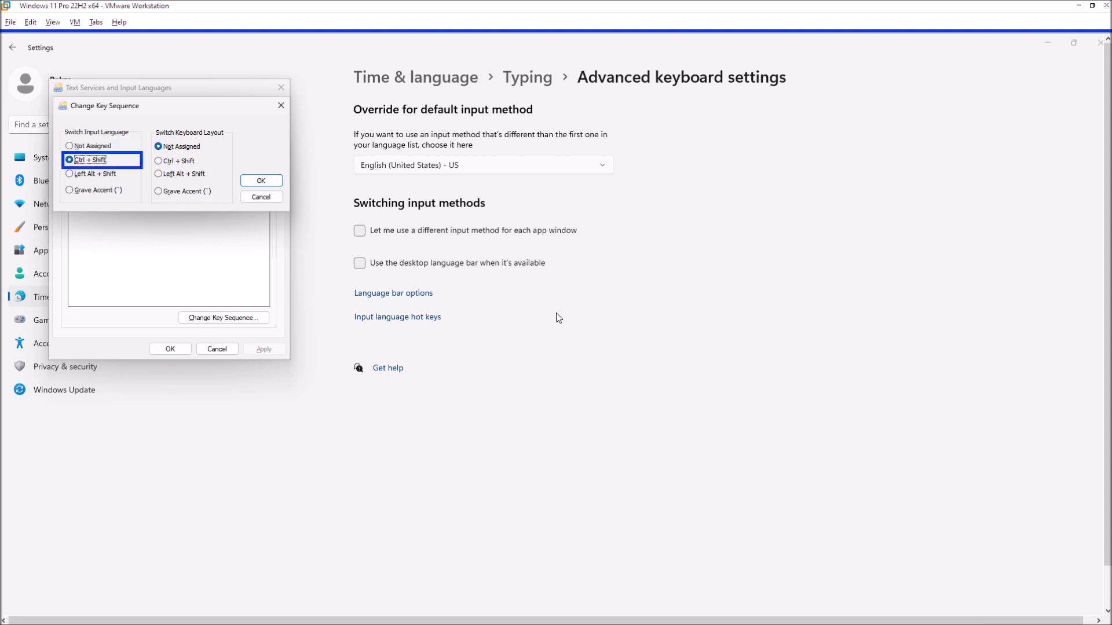
{"action": "key", "text": "Down"}
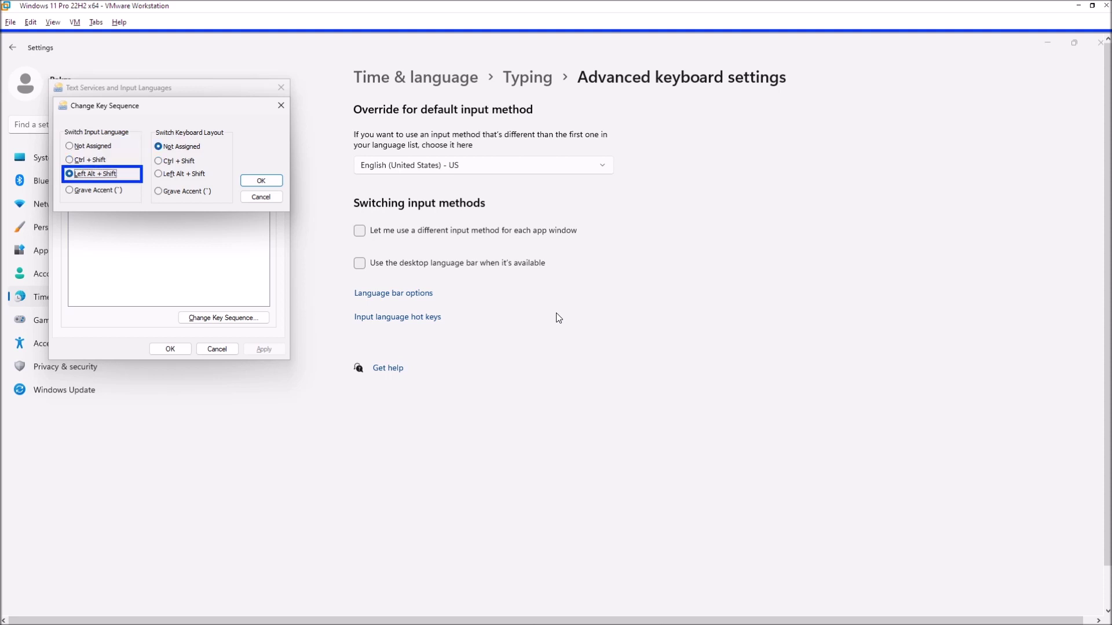
{"action": "key", "text": "Down"}
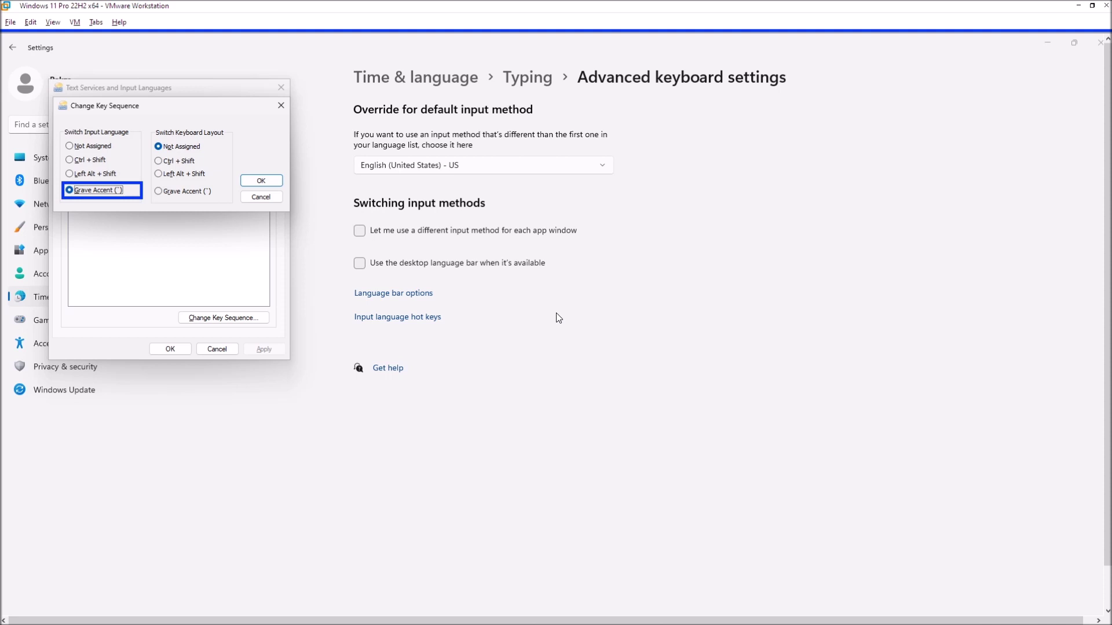
{"action": "key", "text": "Tab"}
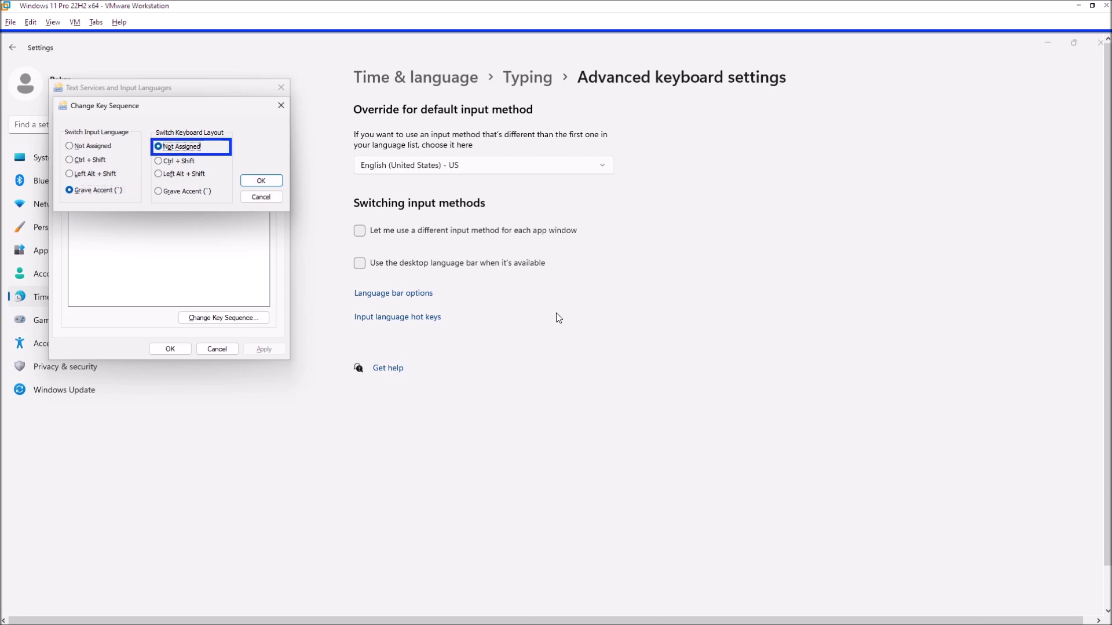
{"action": "key", "text": "Down"}
{"action": "key", "text": "Down"}
{"action": "key", "text": "Tab"}
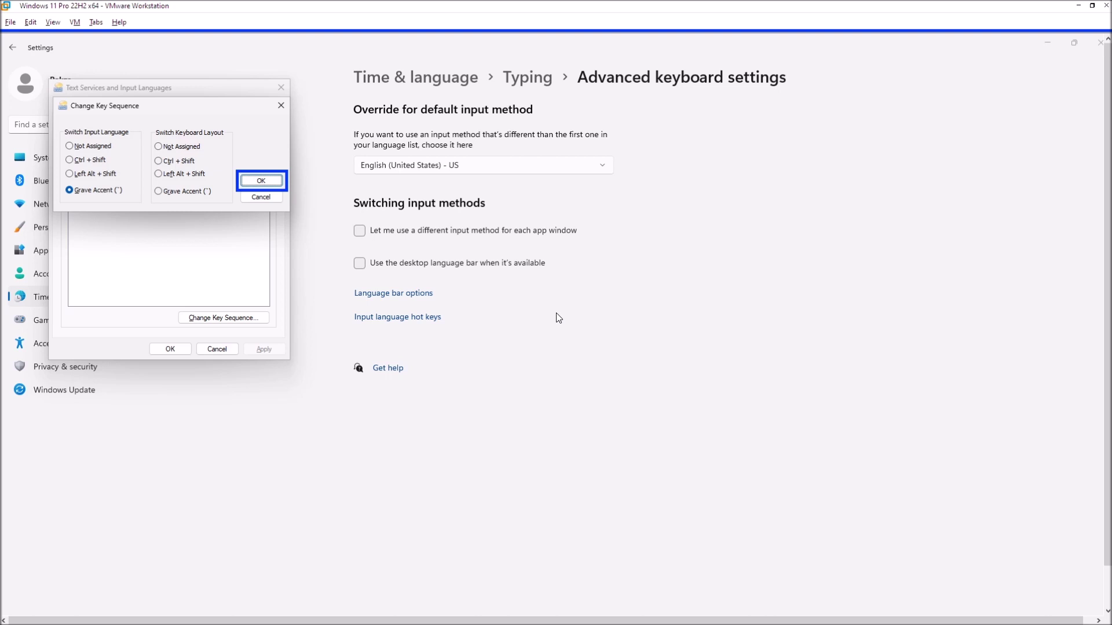
{"action": "key", "text": "Return"}
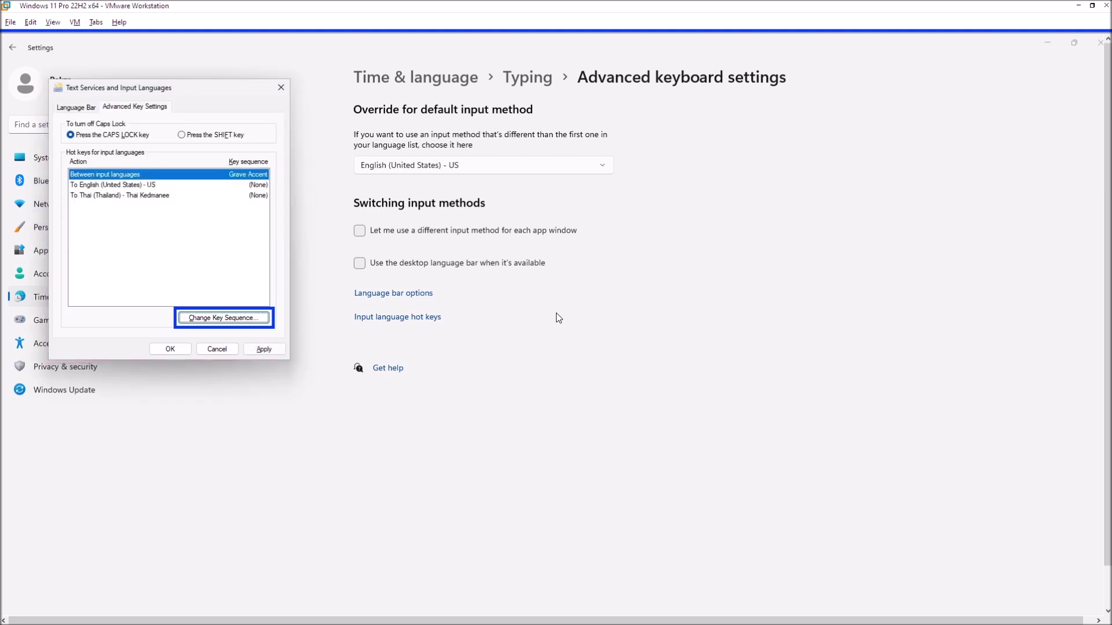
Save the input language hot key settings and close the Settings window.
{"action": "key", "text": "Tab"}
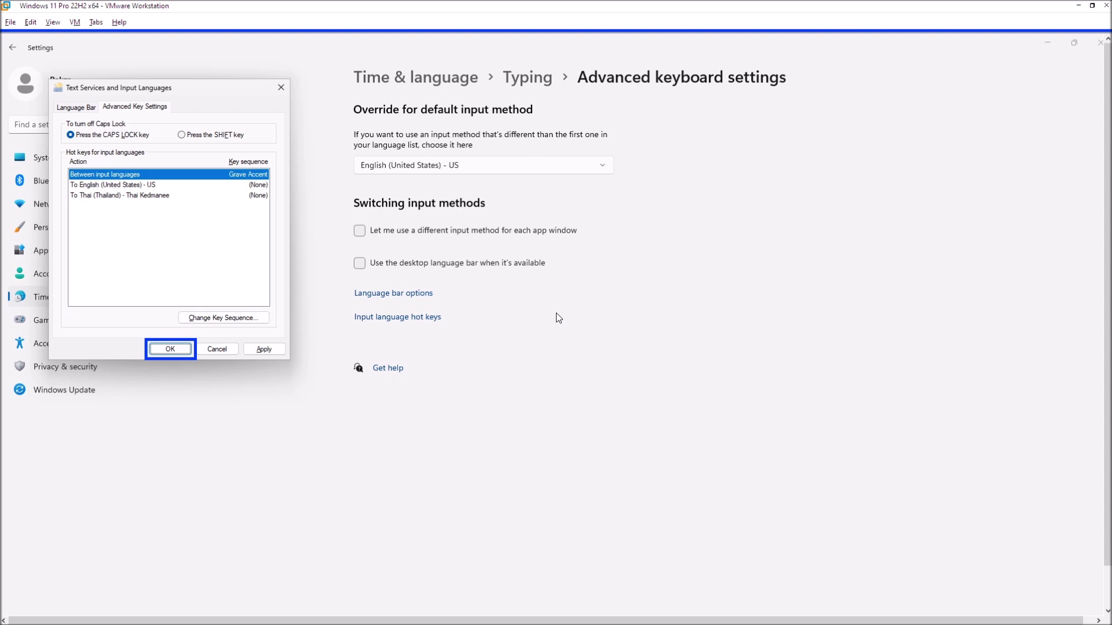
{"action": "key", "text": "Return"}
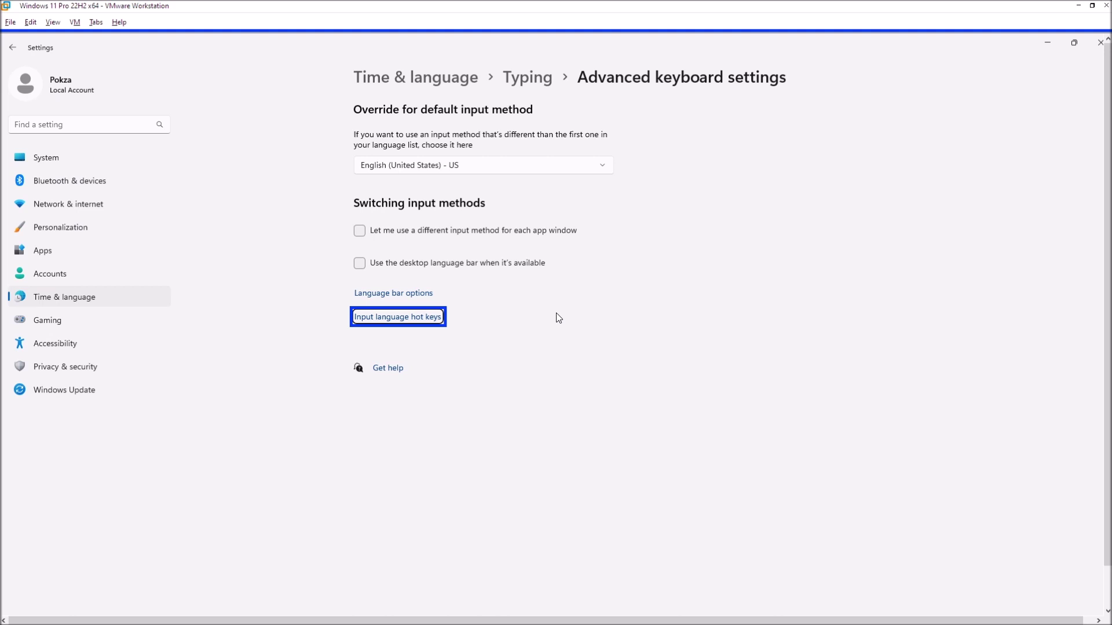
{"action": "key", "text": "alt+F4"}
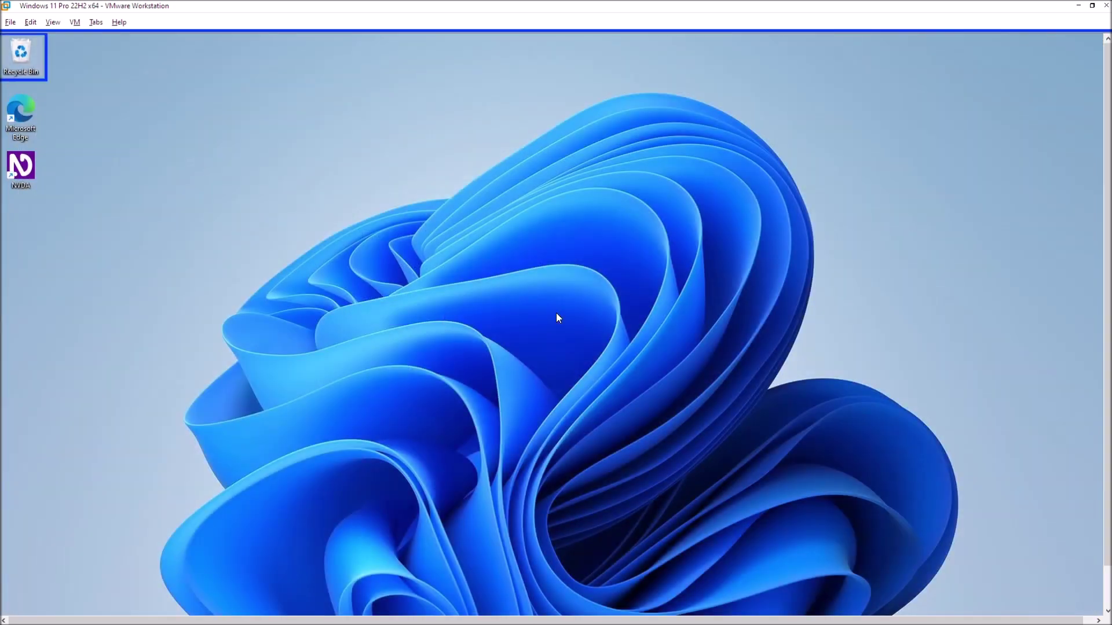